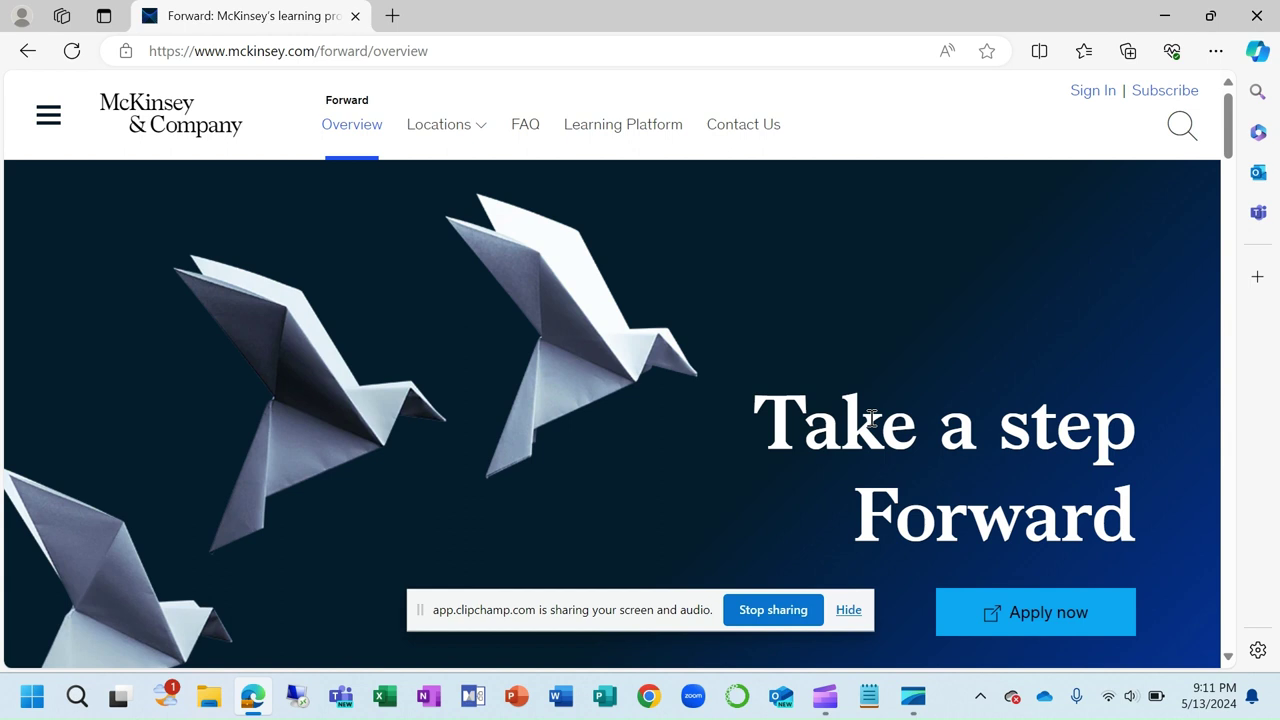
Step: Highlight the 98% alumni recommendation figure on the Forward overview page
{"action": "left_click_drag", "start_coordinate": [1228, 140], "coordinate": [1237, 258]}
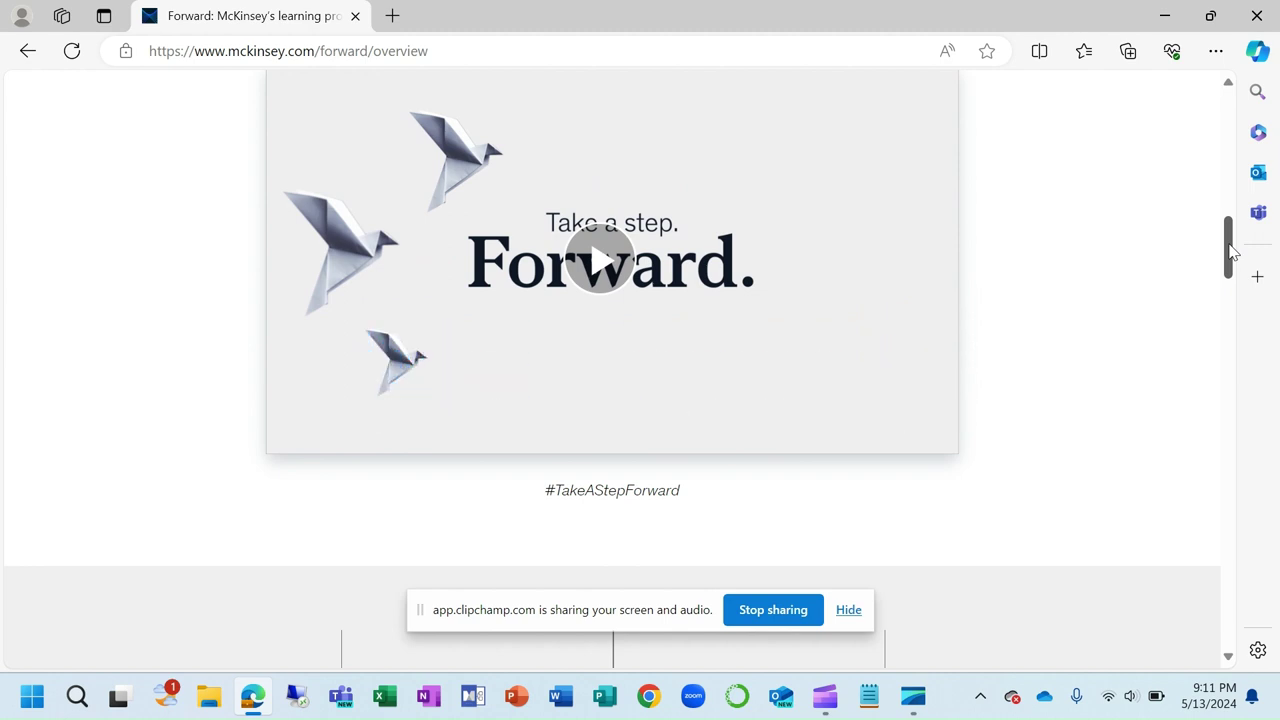
{"action": "left_click_drag", "start_coordinate": [1232, 252], "coordinate": [1233, 295]}
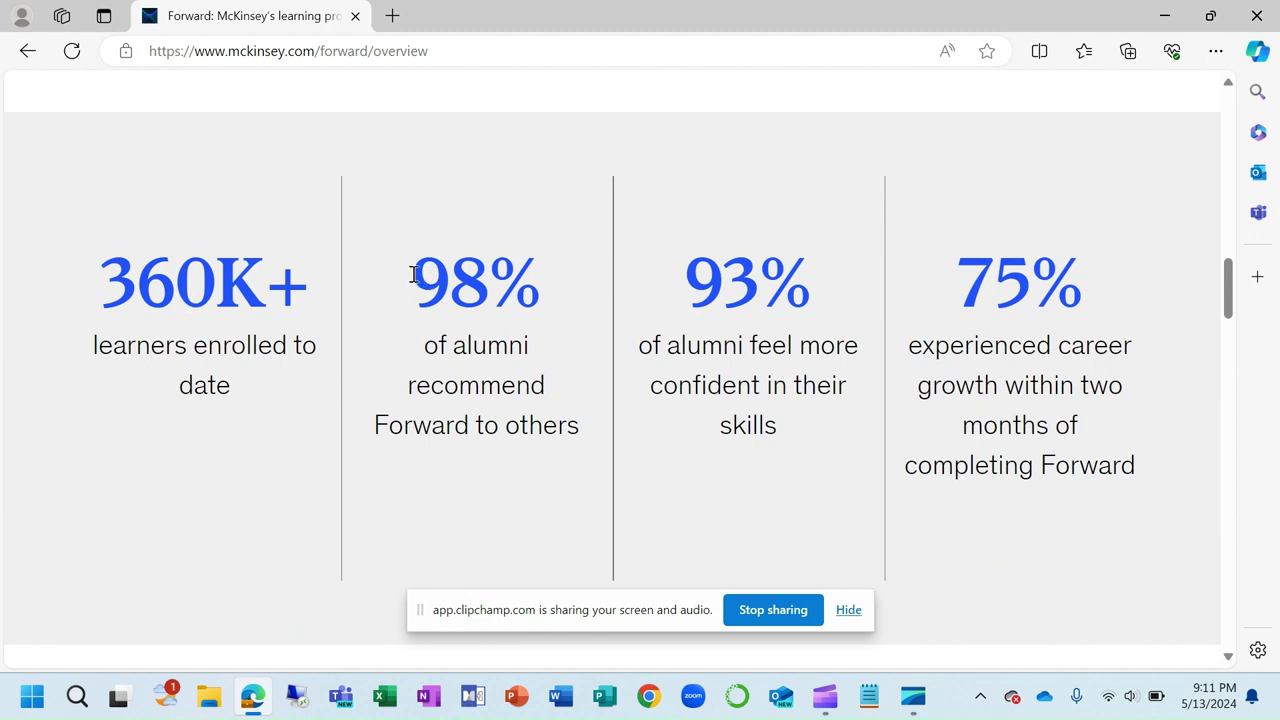
{"action": "left_click_drag", "start_coordinate": [411, 276], "coordinate": [546, 298]}
{"action": "left_click", "coordinate": [580, 422]}
{"action": "left_click_drag", "start_coordinate": [1228, 295], "coordinate": [1227, 145]}
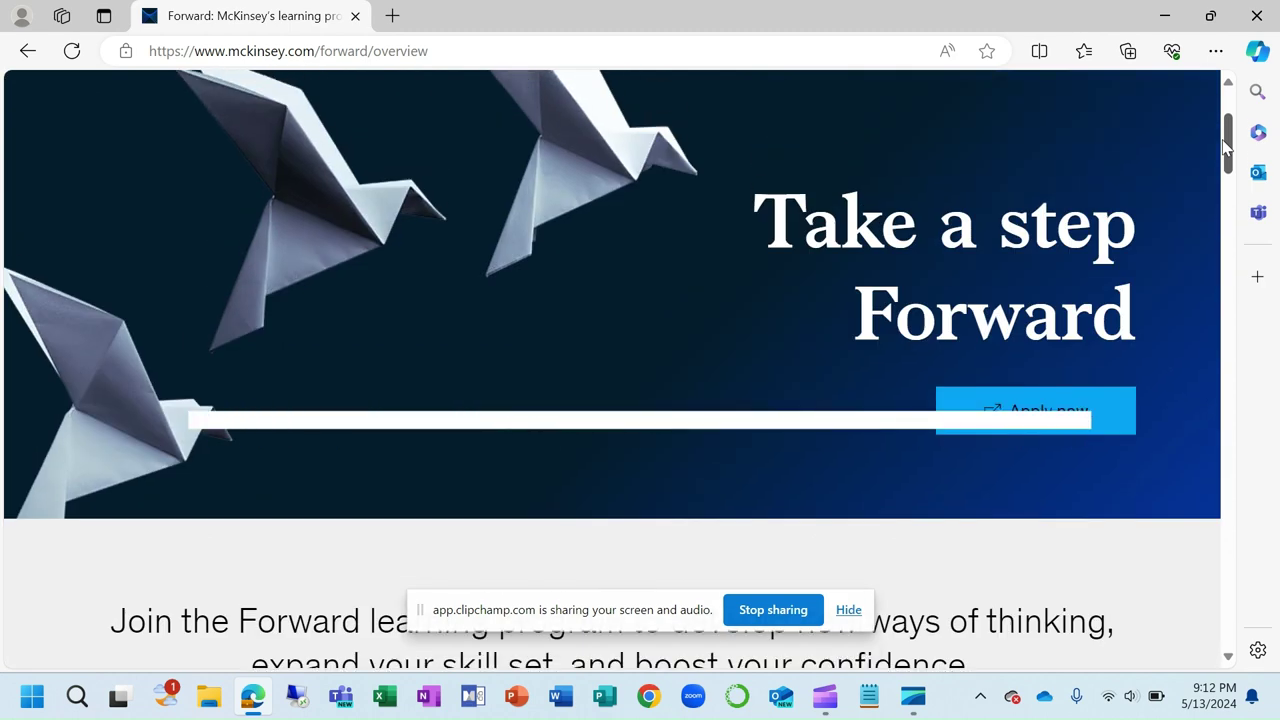
{"action": "scroll", "coordinate": [1194, 208], "scroll_direction": "up", "scroll_amount": 2}
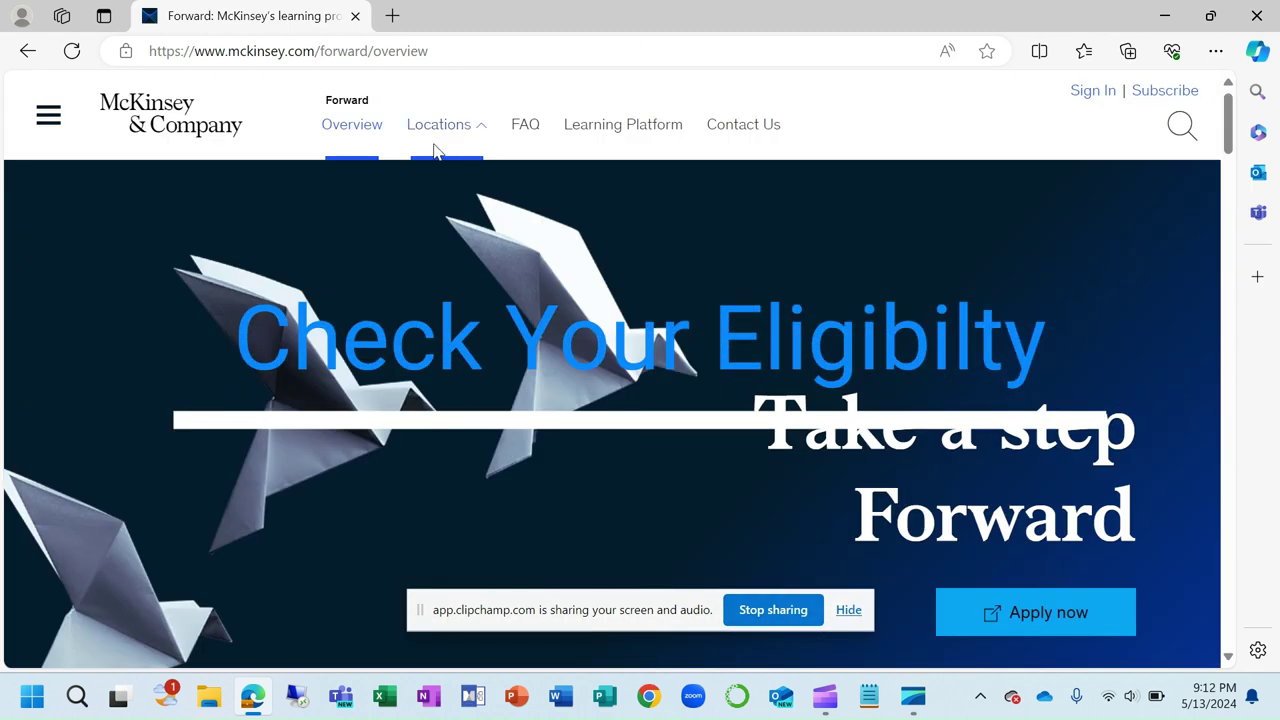
Step: Open the FAQ, expand the countries answer, and highlight the Middle East and Europe lists
{"action": "left_click", "coordinate": [526, 125]}
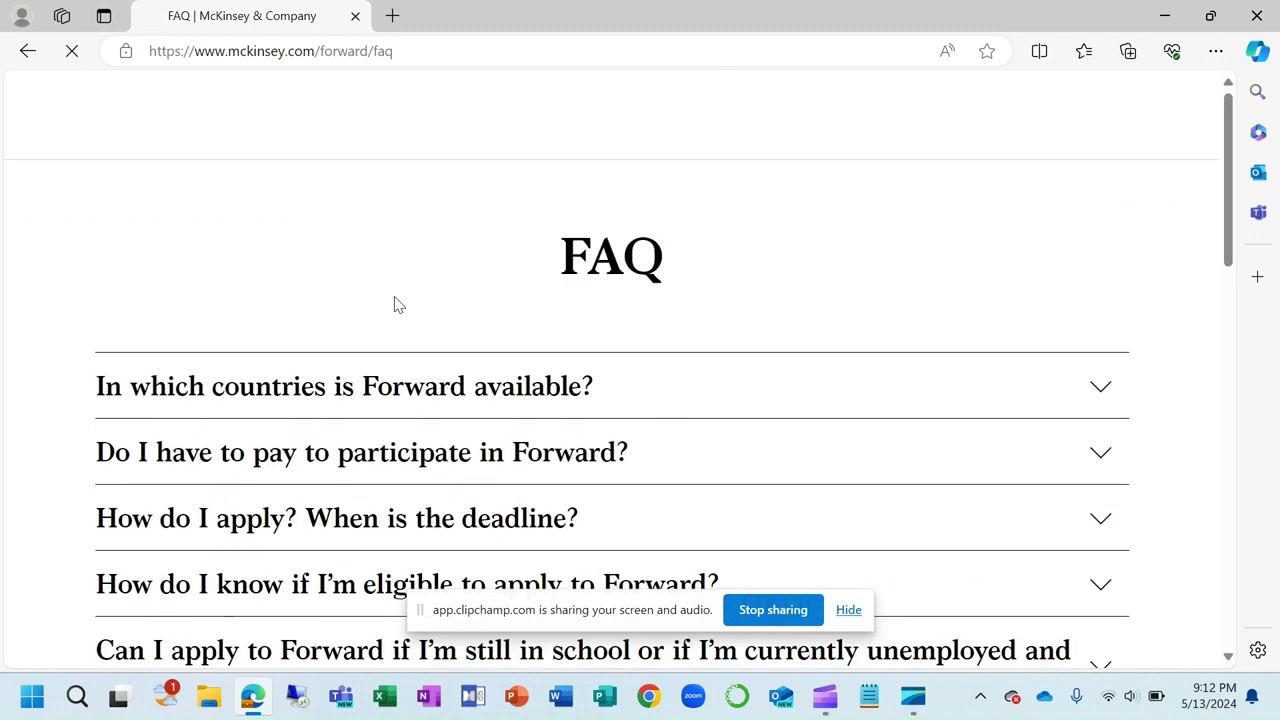
{"action": "left_click", "coordinate": [1103, 391]}
{"action": "left_click_drag", "start_coordinate": [1229, 214], "coordinate": [1232, 222]}
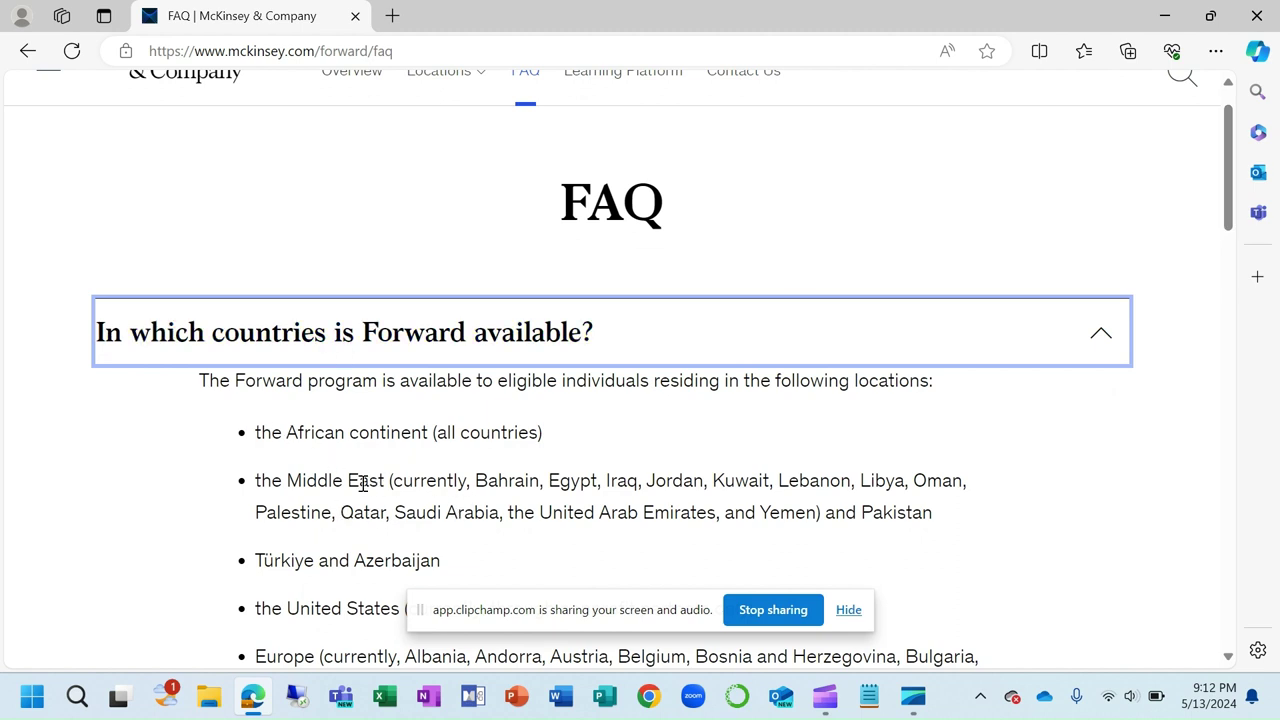
{"action": "left_click_drag", "start_coordinate": [362, 484], "coordinate": [870, 484]}
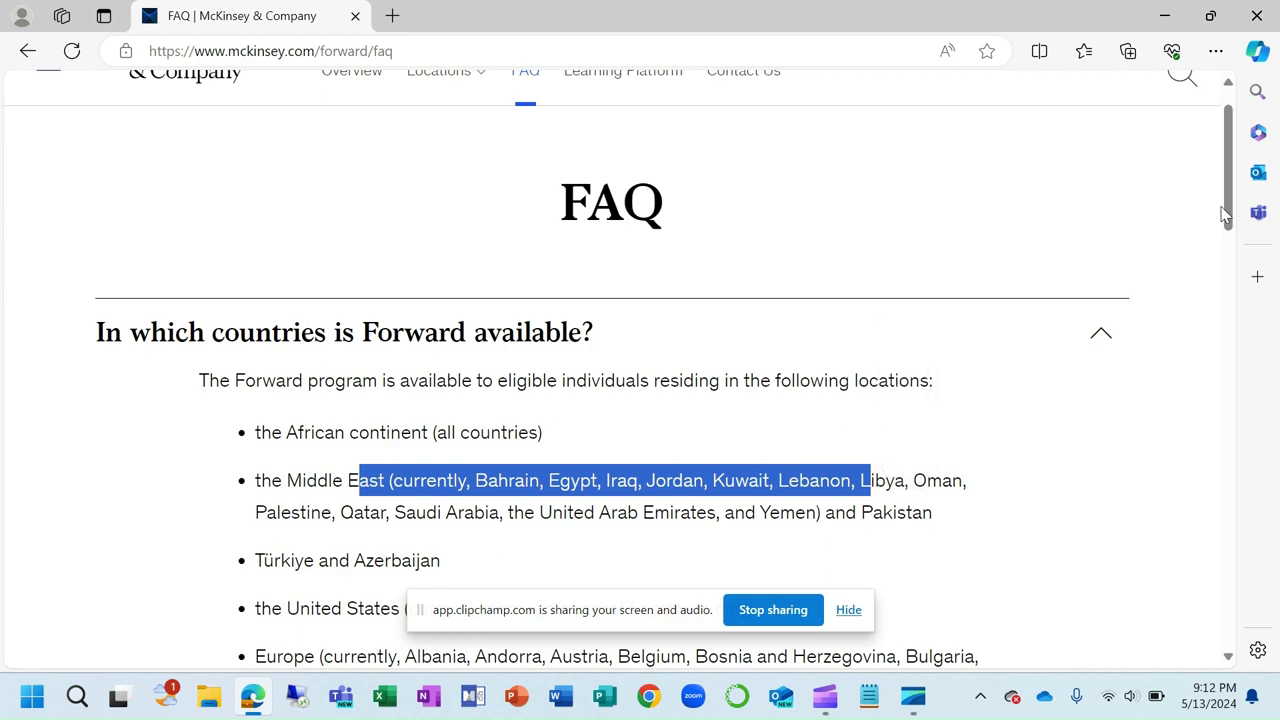
{"action": "left_click_drag", "start_coordinate": [1228, 216], "coordinate": [1236, 280]}
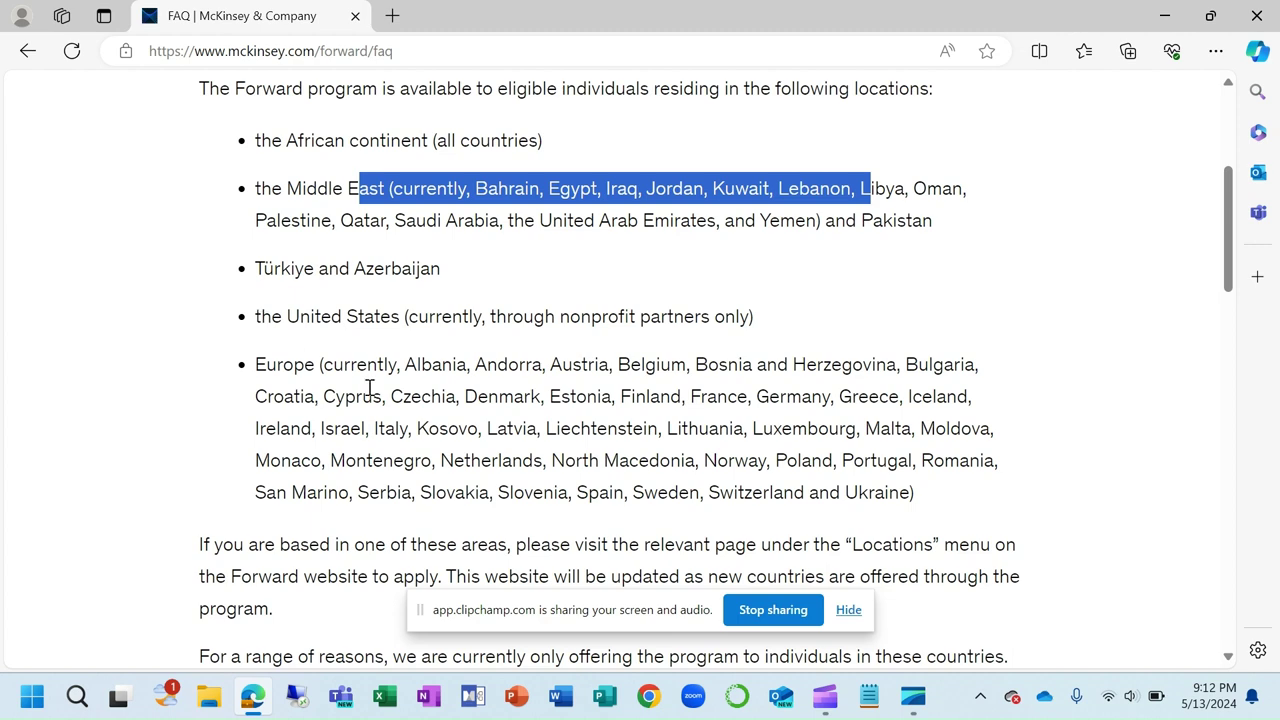
{"action": "left_click_drag", "start_coordinate": [343, 366], "coordinate": [590, 430]}
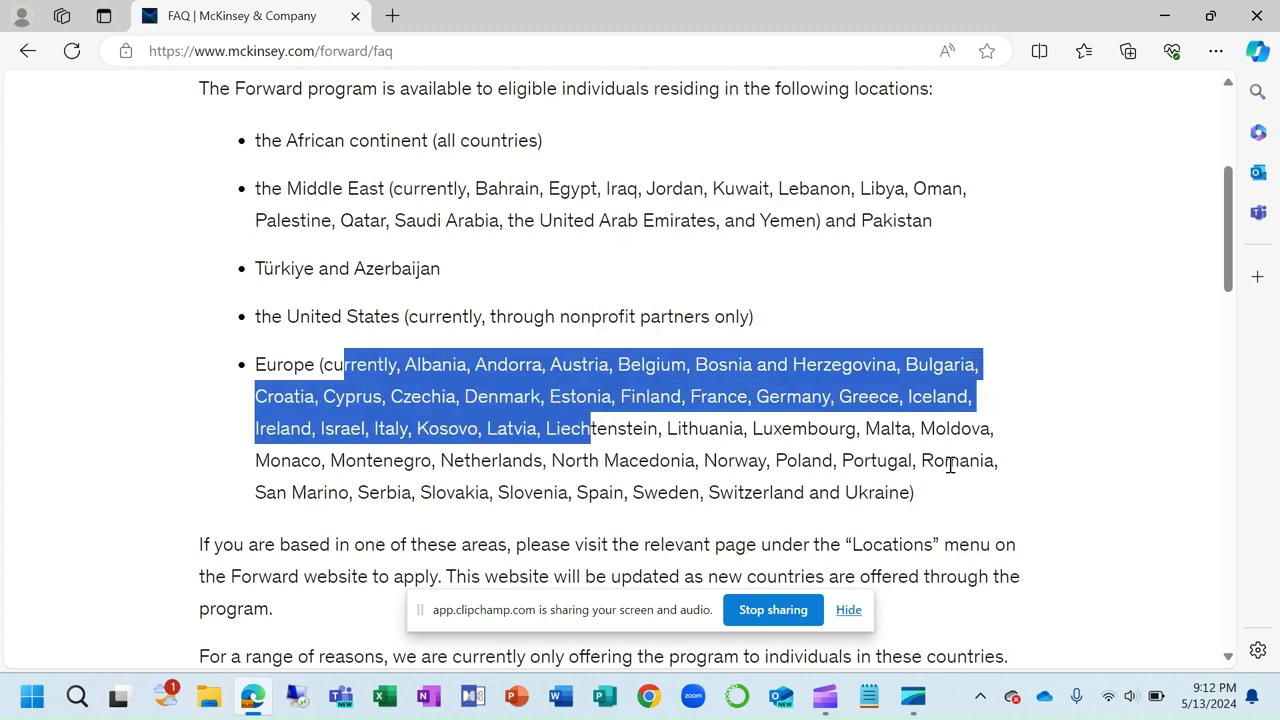
{"action": "left_click_drag", "start_coordinate": [1233, 275], "coordinate": [1232, 440]}
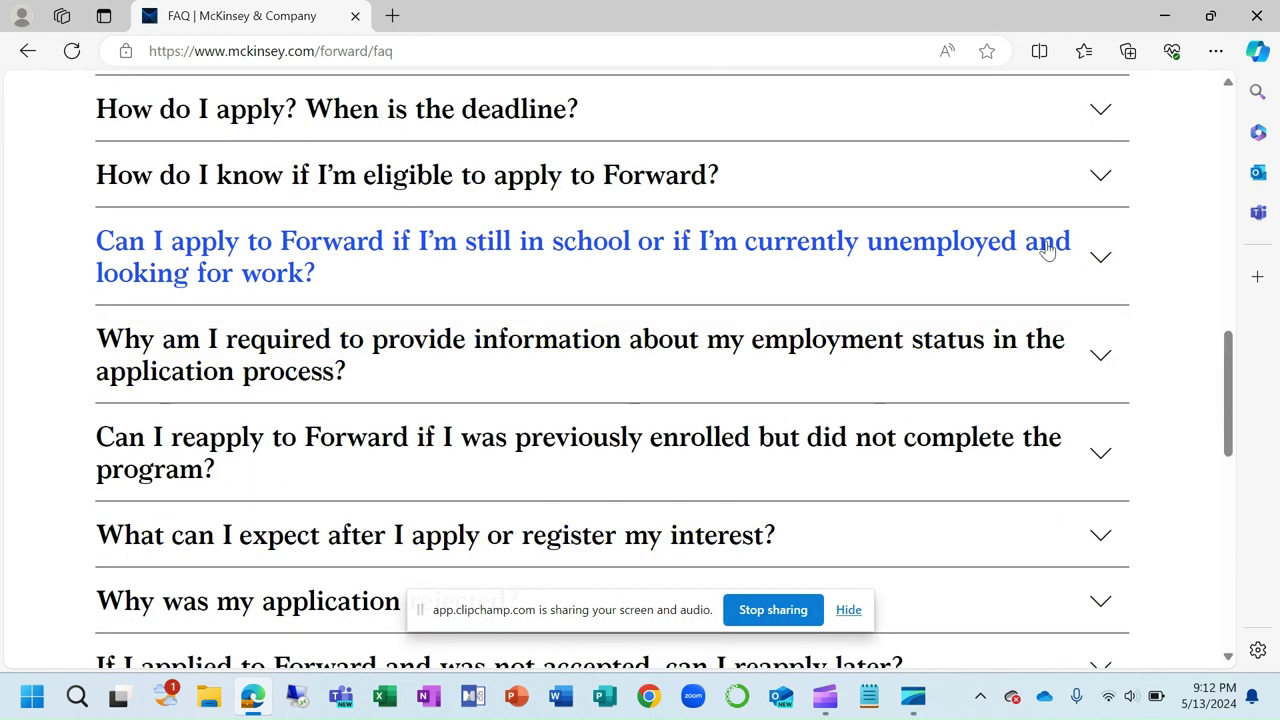
Step: Expand the eligibility answer and highlight the work experience examples
{"action": "left_click", "coordinate": [1092, 193]}
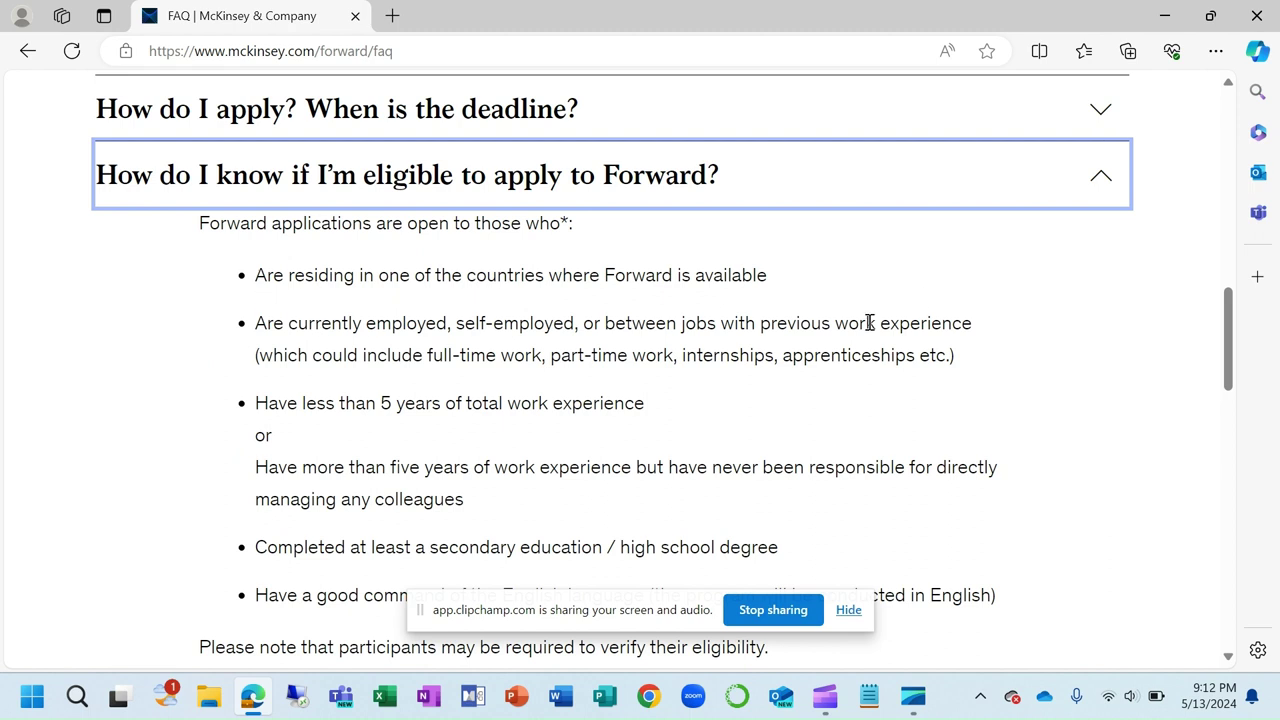
{"action": "scroll", "coordinate": [1233, 337], "scroll_direction": "down", "scroll_amount": 2}
{"action": "scroll", "coordinate": [1233, 350], "scroll_direction": "down", "scroll_amount": 2}
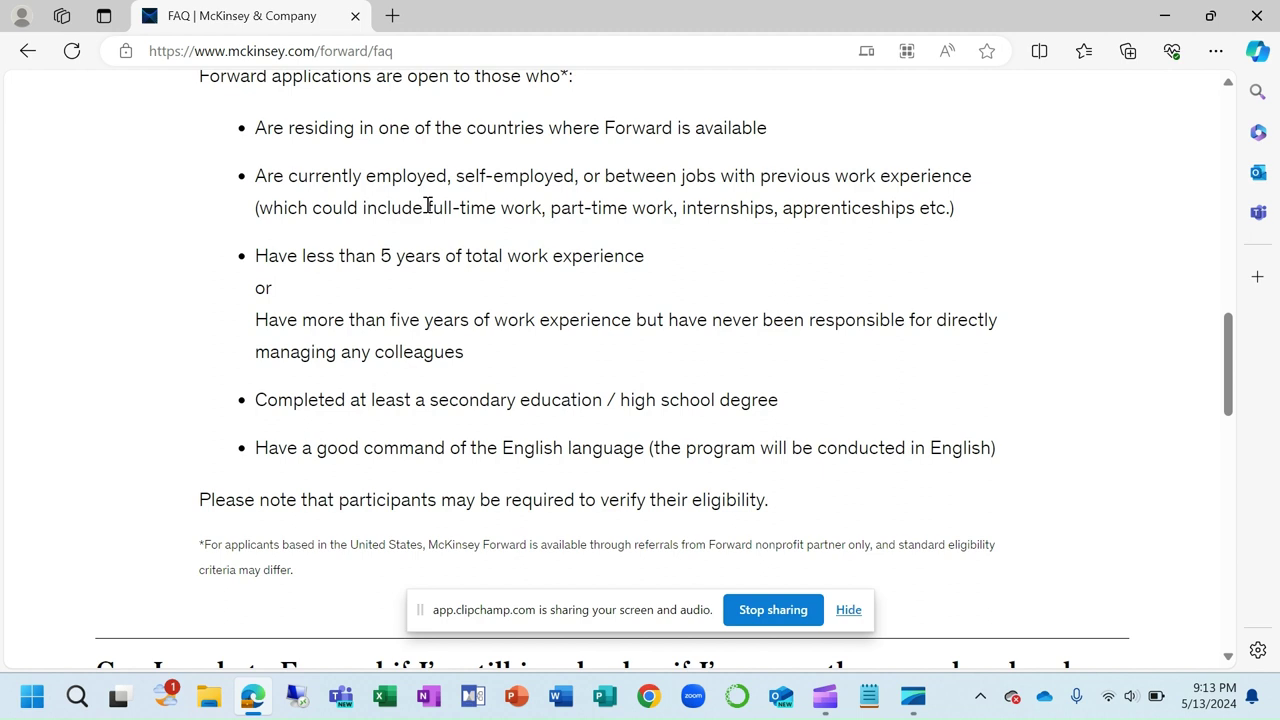
{"action": "left_click_drag", "start_coordinate": [427, 206], "coordinate": [778, 209]}
{"action": "left_click", "coordinate": [731, 271]}
{"action": "scroll", "coordinate": [1228, 345], "scroll_direction": "down", "scroll_amount": 1}
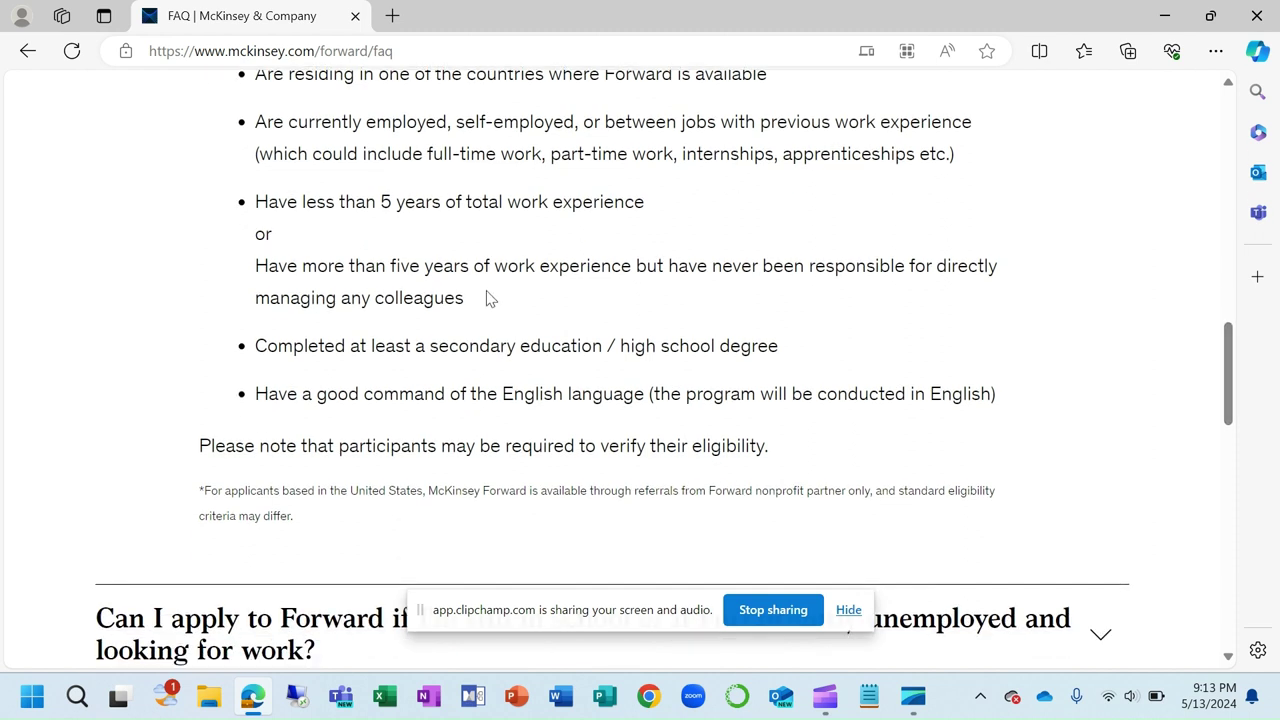
Step: Highlight the no-managing-colleagues, secondary education and English criteria, then return to Overview
{"action": "left_click_drag", "start_coordinate": [635, 265], "coordinate": [223, 323]}
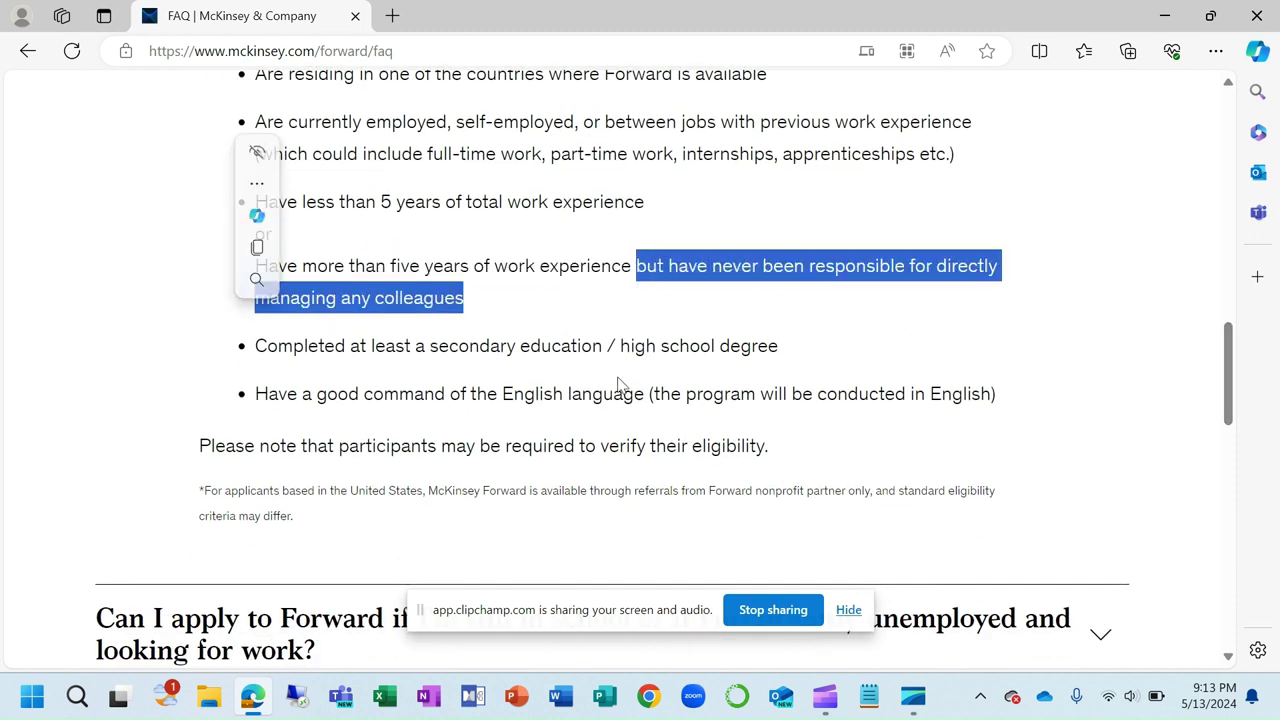
{"action": "left_click", "coordinate": [476, 305]}
{"action": "left_click_drag", "start_coordinate": [476, 305], "coordinate": [255, 298]}
{"action": "left_click", "coordinate": [880, 337]}
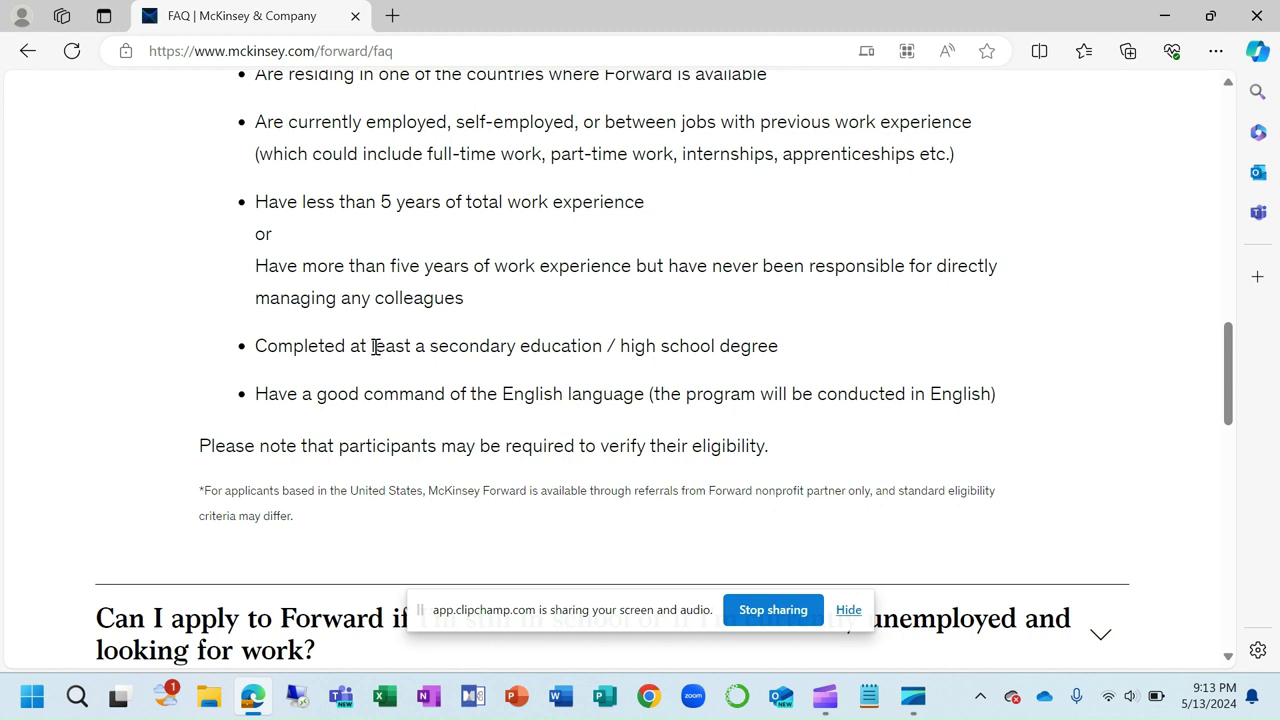
{"action": "left_click_drag", "start_coordinate": [373, 346], "coordinate": [812, 366]}
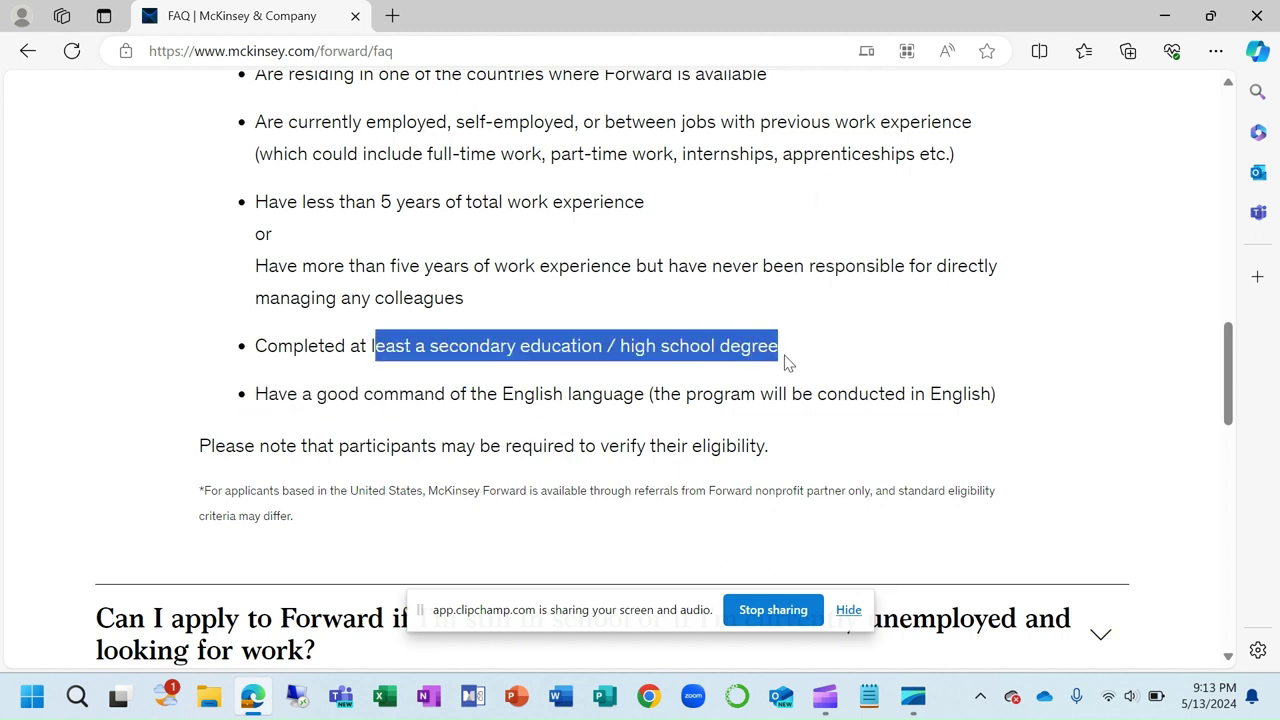
{"action": "left_click", "coordinate": [793, 357]}
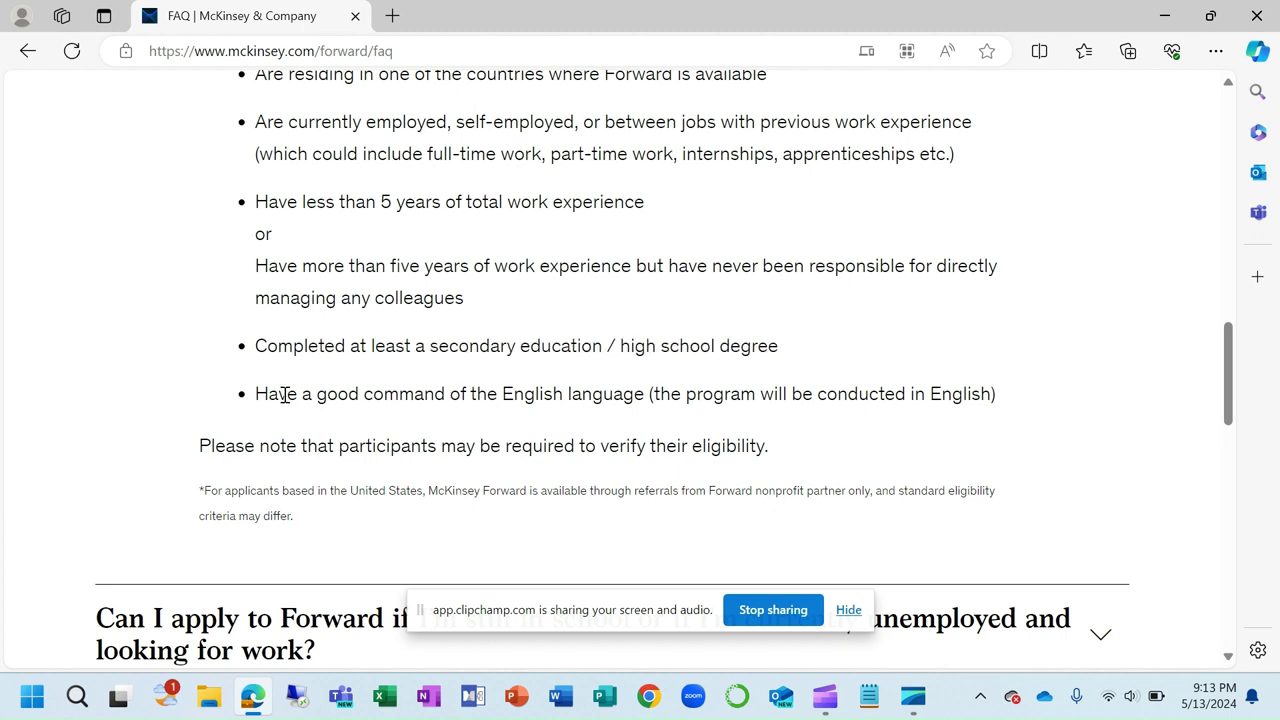
{"action": "left_click_drag", "start_coordinate": [258, 393], "coordinate": [1023, 403]}
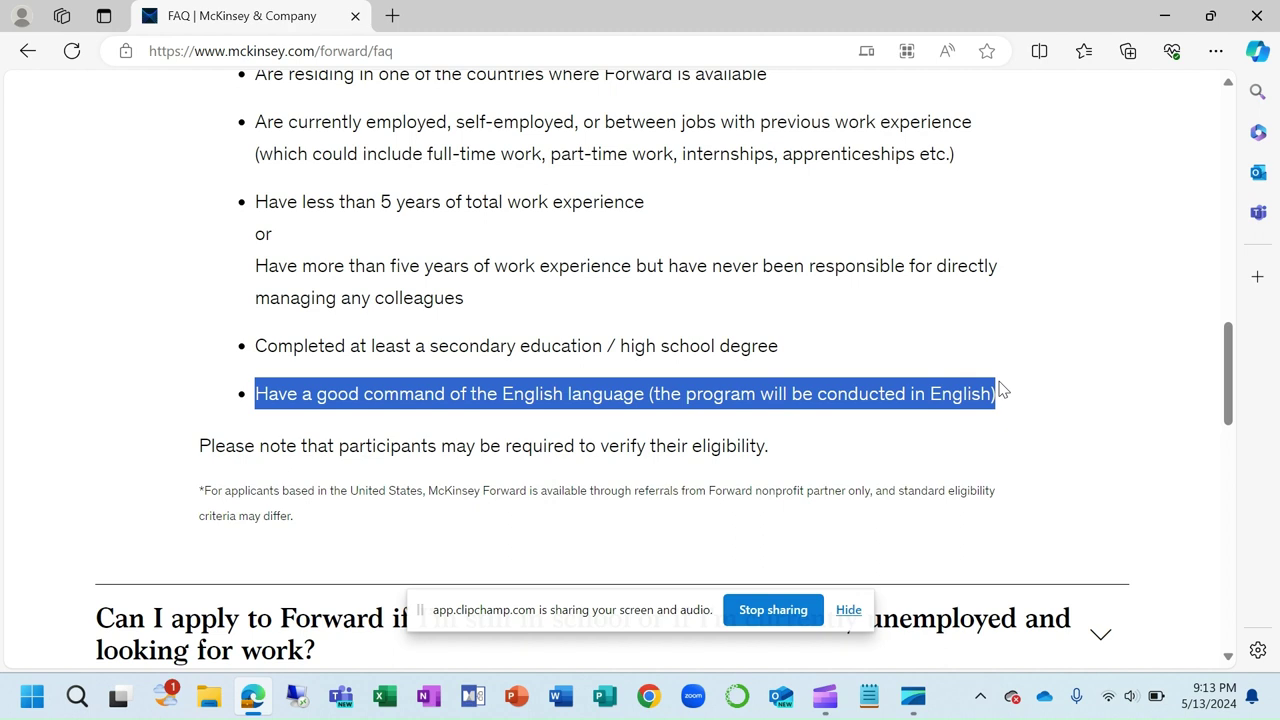
{"action": "left_click", "coordinate": [1008, 409]}
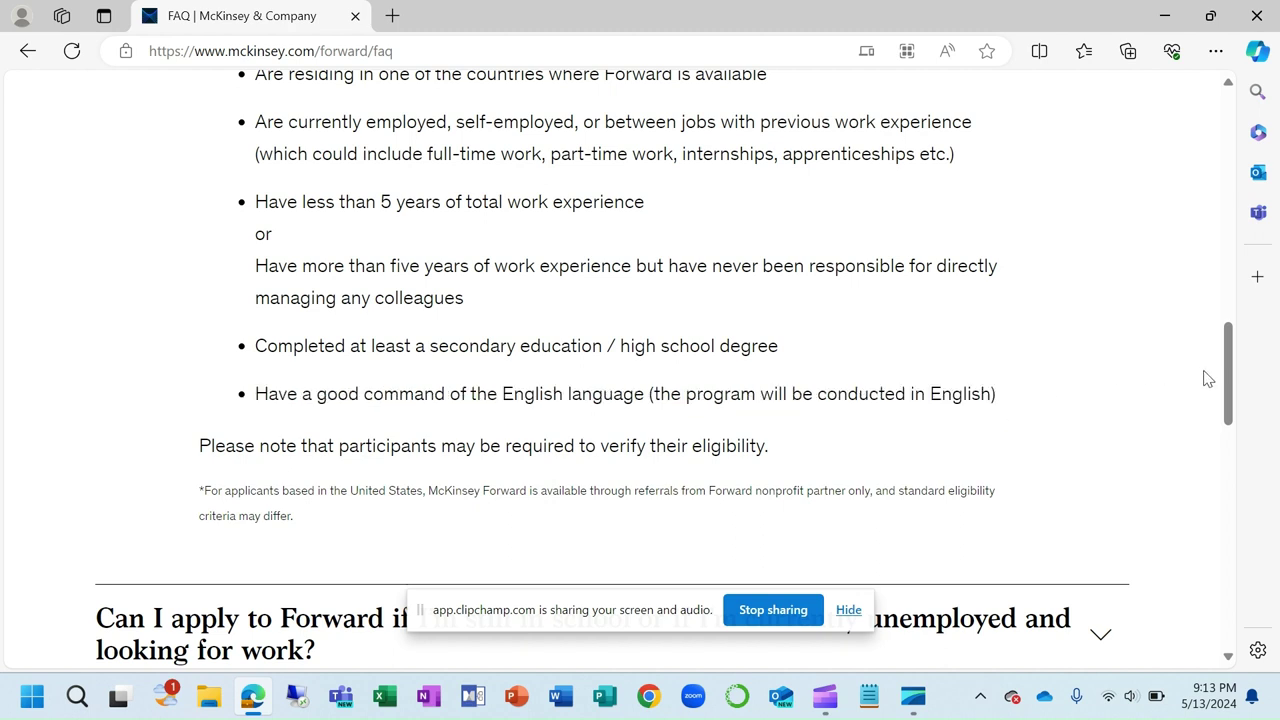
{"action": "left_click_drag", "start_coordinate": [1229, 366], "coordinate": [1228, 100]}
{"action": "left_click", "coordinate": [349, 134]}
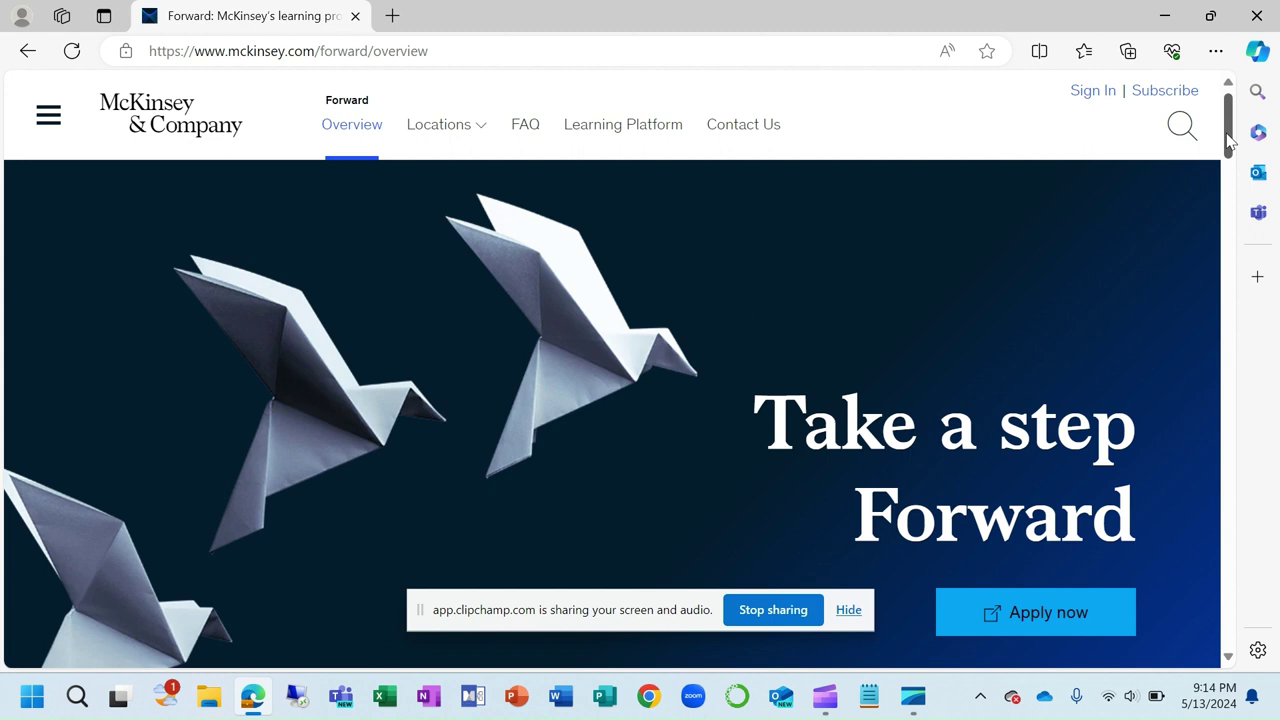
Step: Start the Forward application with Pakistan as country of residence and continue
{"action": "scroll", "coordinate": [1230, 140], "scroll_direction": "down", "scroll_amount": 2}
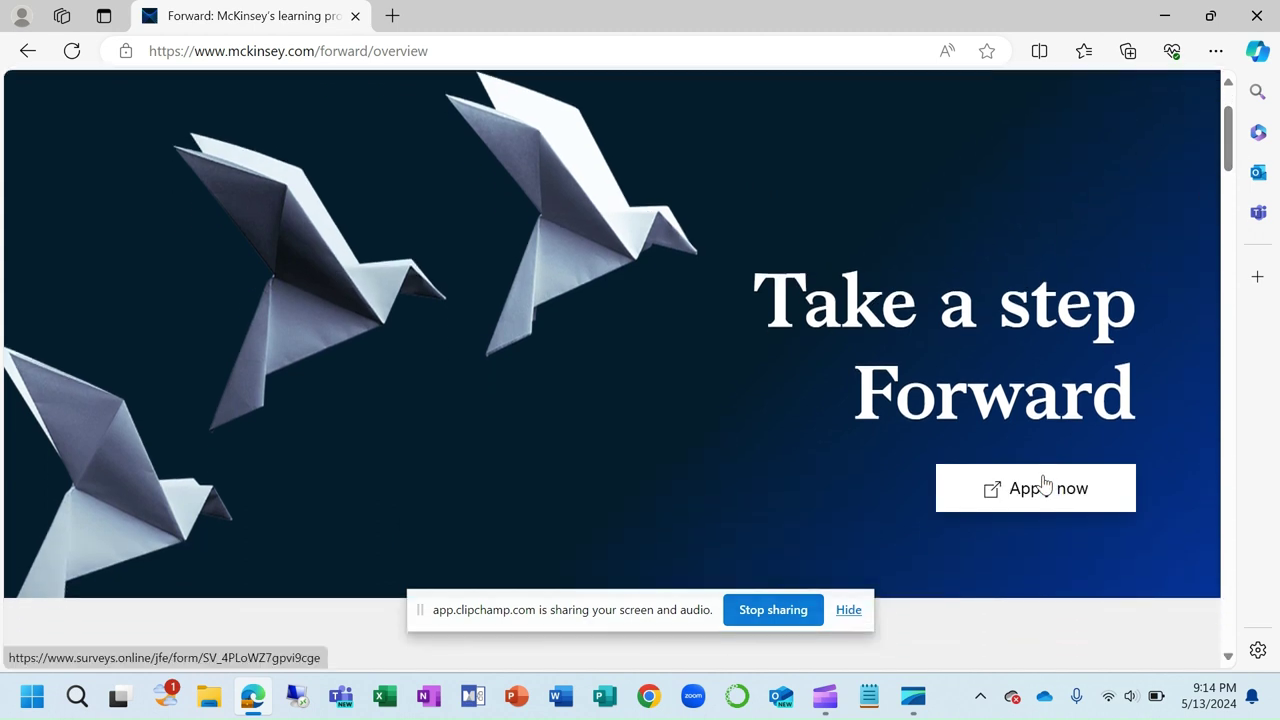
{"action": "left_click", "coordinate": [1043, 486]}
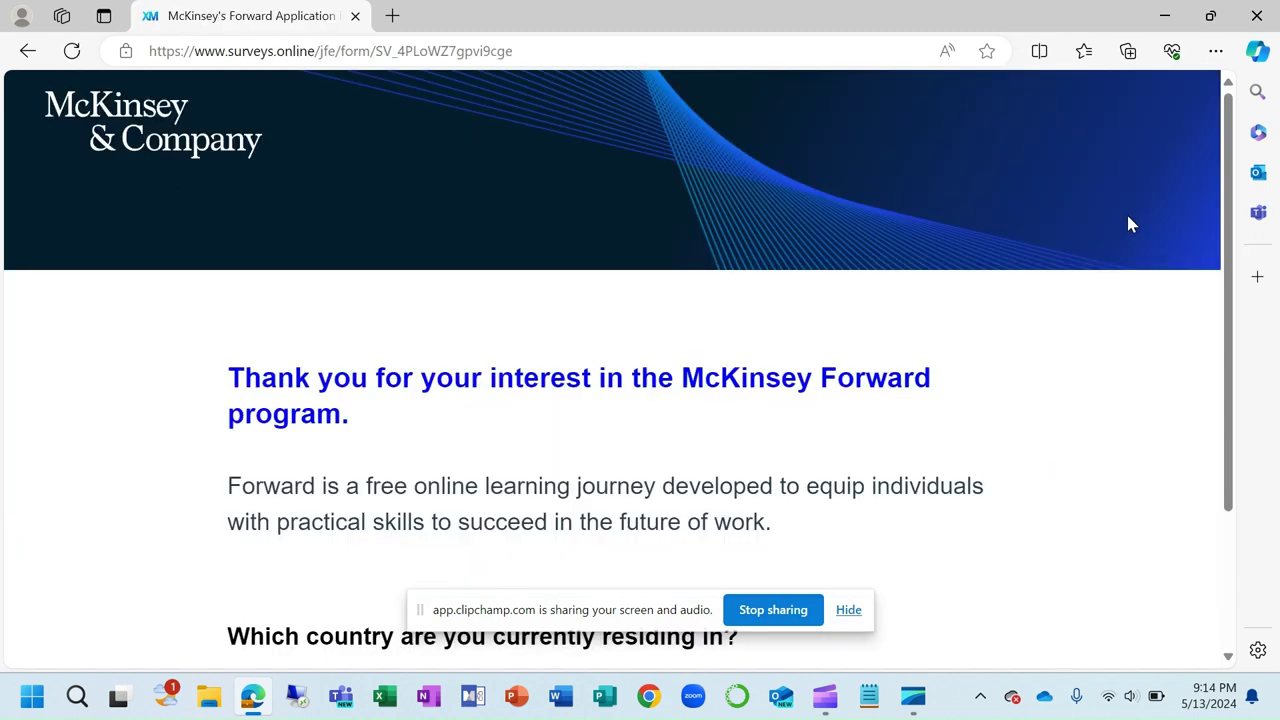
{"action": "scroll", "coordinate": [1218, 188], "scroll_direction": "down", "scroll_amount": 2}
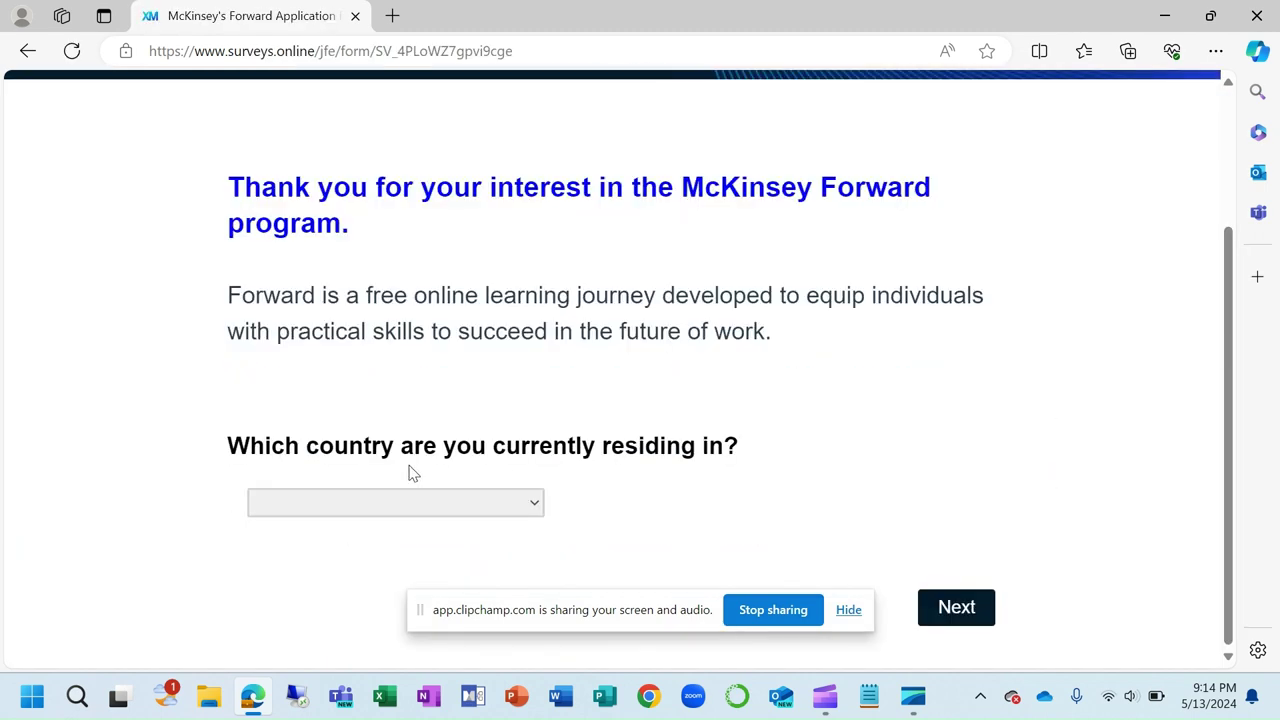
{"action": "left_click", "coordinate": [531, 507]}
{"action": "key", "text": "p"}
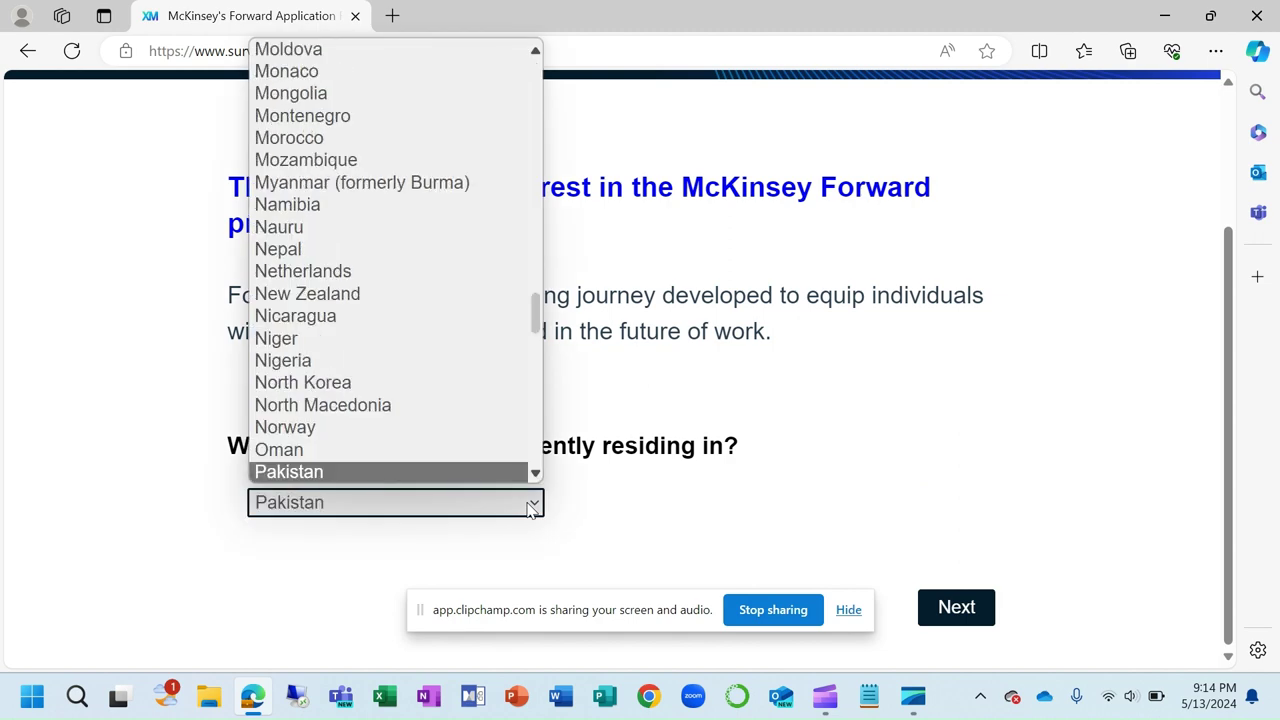
{"action": "left_click", "coordinate": [290, 472]}
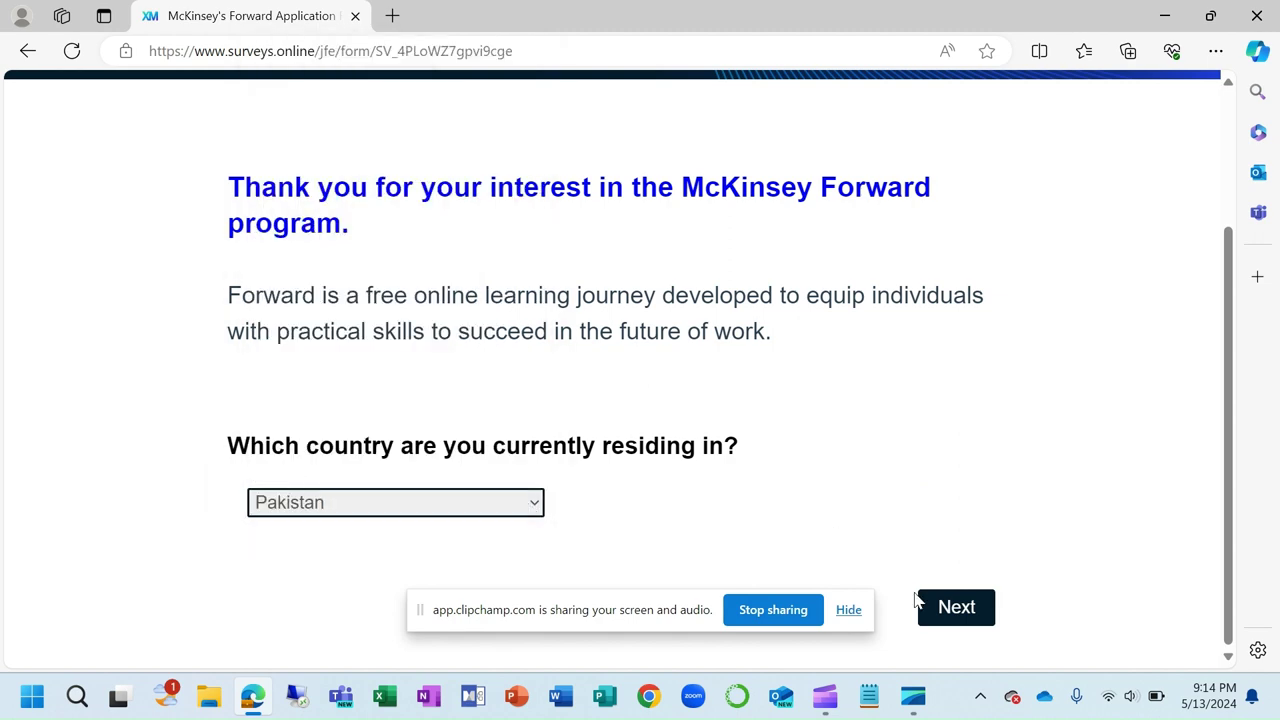
{"action": "left_click", "coordinate": [940, 612]}
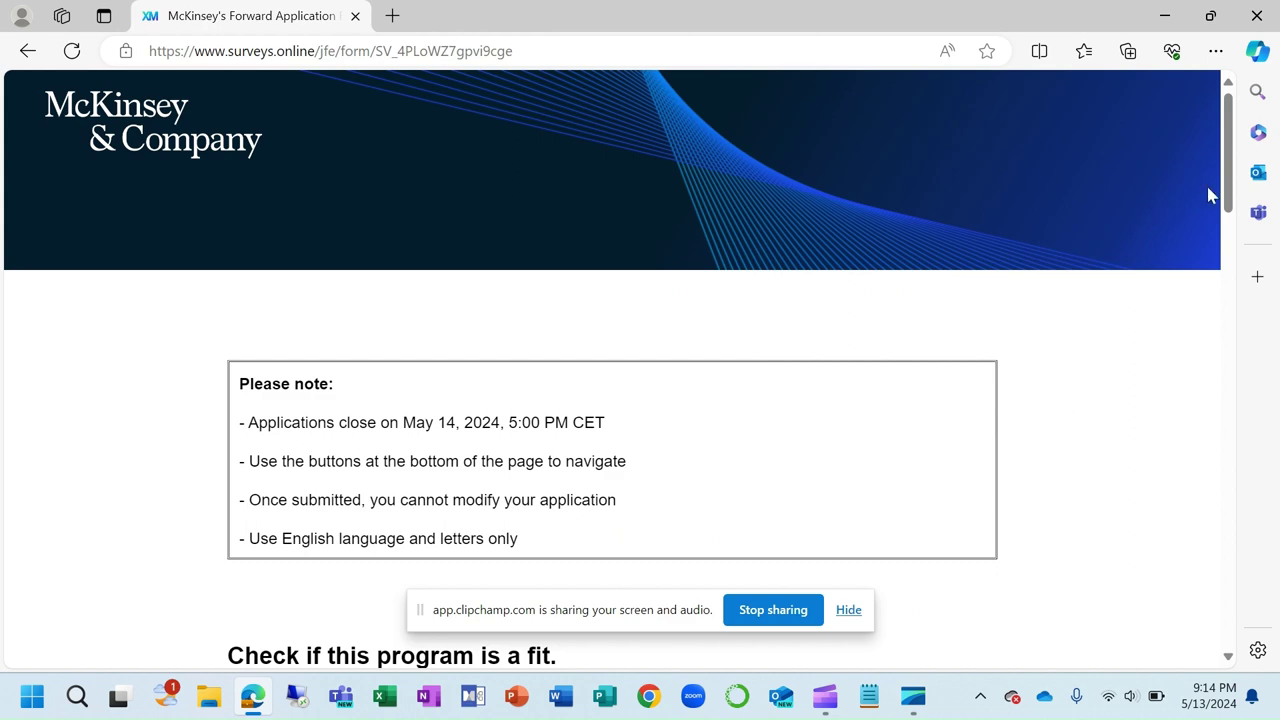
Step: Pass the rules notes and answer Bachelor's degree, currently employed, less than 1 year experience
{"action": "left_click_drag", "start_coordinate": [1228, 196], "coordinate": [1235, 314]}
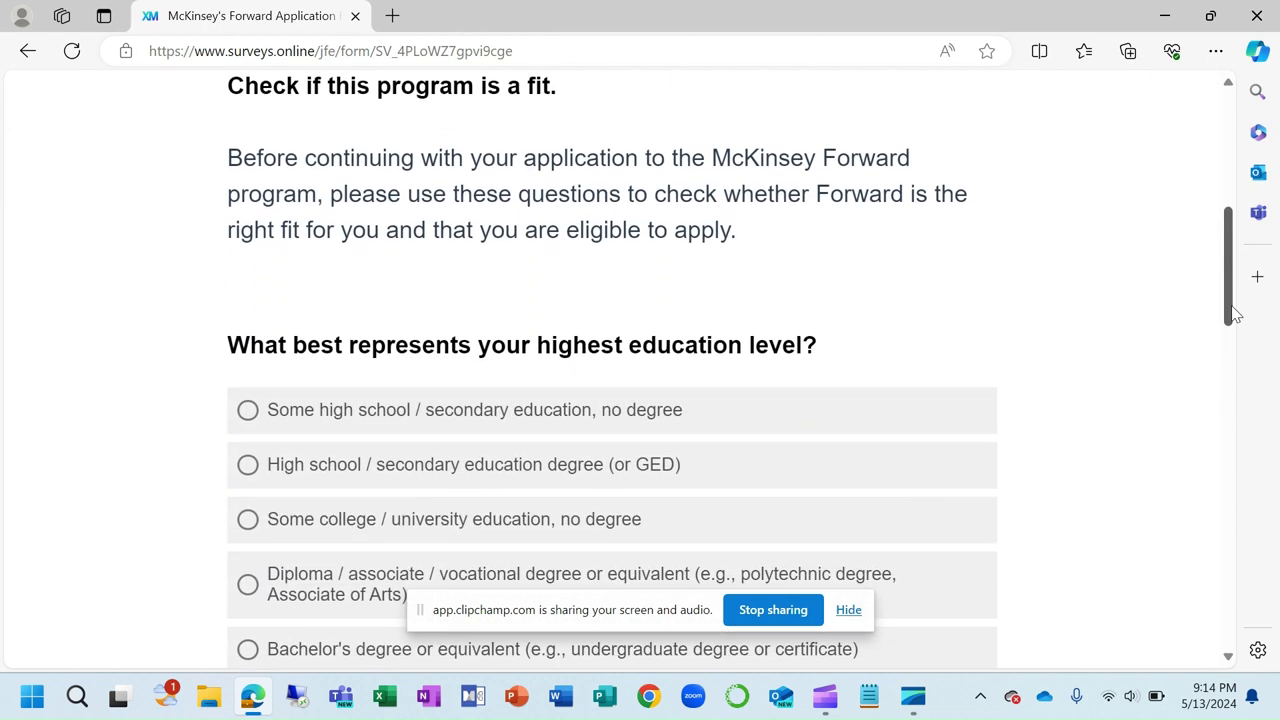
{"action": "left_click", "coordinate": [845, 612]}
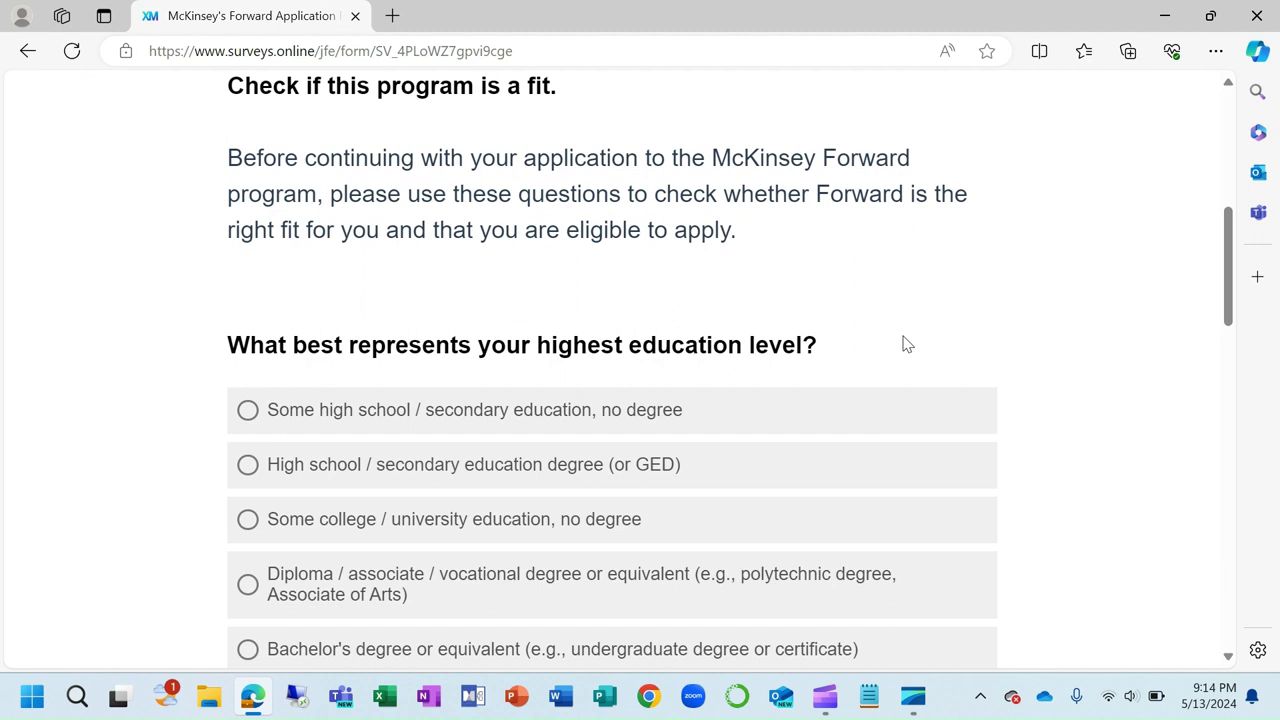
{"action": "scroll", "coordinate": [1240, 310], "scroll_direction": "down", "scroll_amount": 2}
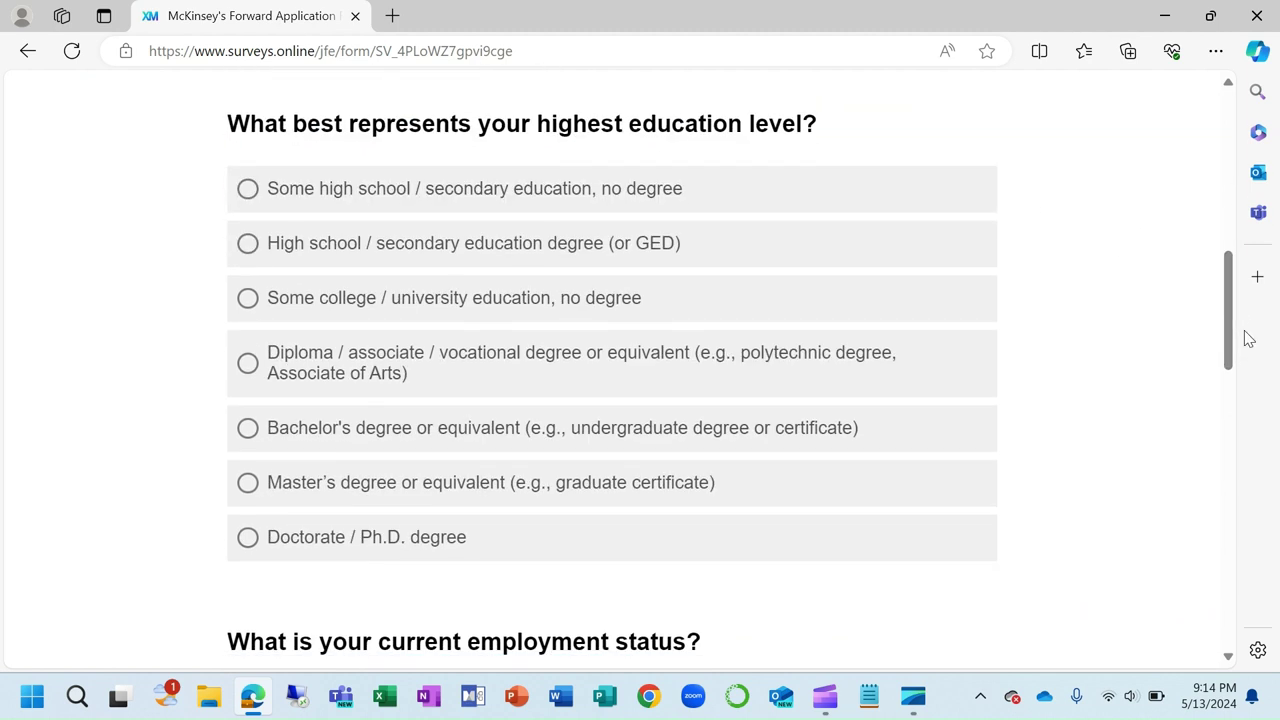
{"action": "left_click", "coordinate": [249, 428]}
{"action": "left_click_drag", "start_coordinate": [1229, 277], "coordinate": [1249, 367]}
{"action": "left_click", "coordinate": [394, 468]}
{"action": "left_click_drag", "start_coordinate": [1229, 371], "coordinate": [1257, 503]}
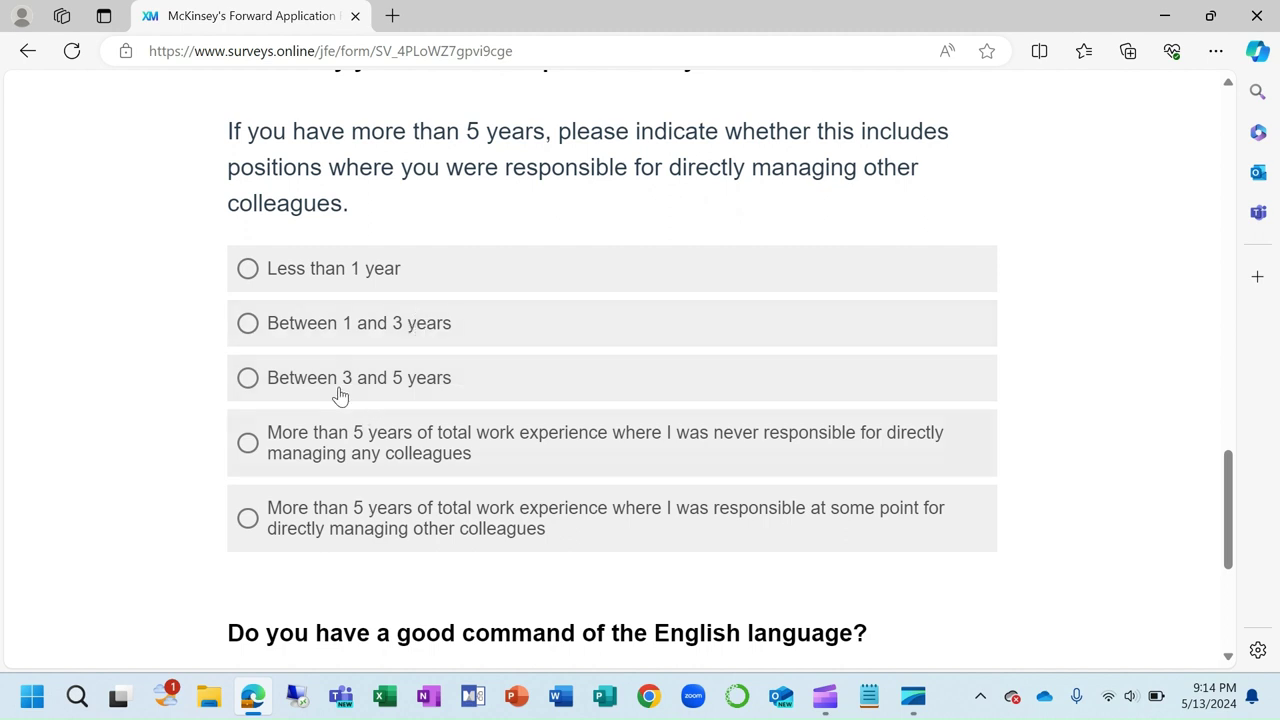
{"action": "left_click", "coordinate": [307, 275]}
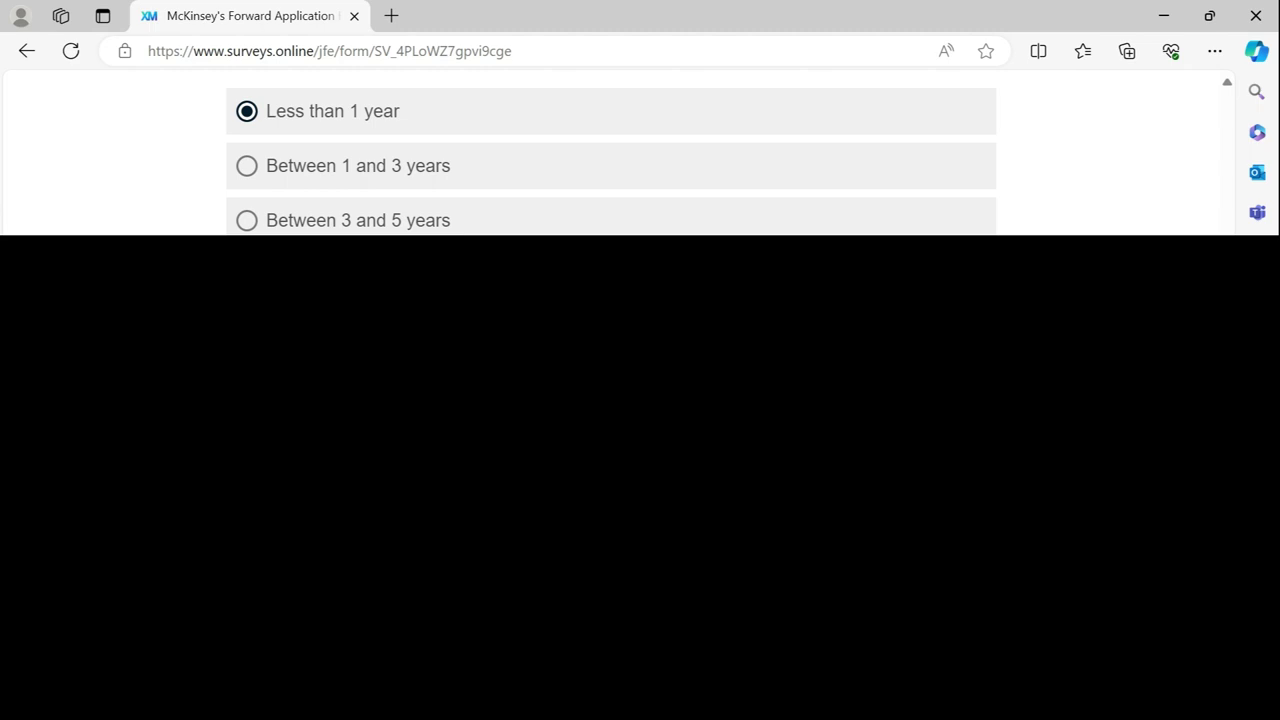
{"action": "scroll", "coordinate": [611, 150], "scroll_direction": "down", "scroll_amount": 2}
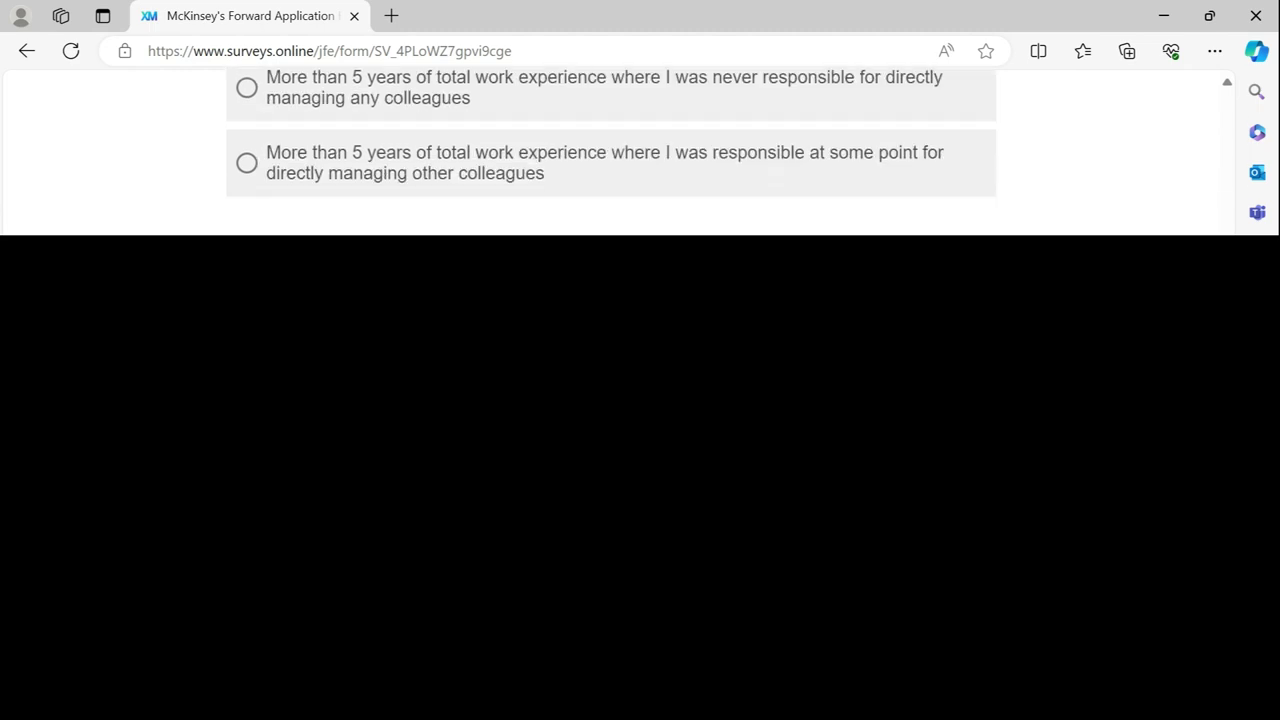
{"action": "scroll", "coordinate": [611, 150], "scroll_direction": "up", "scroll_amount": 15}
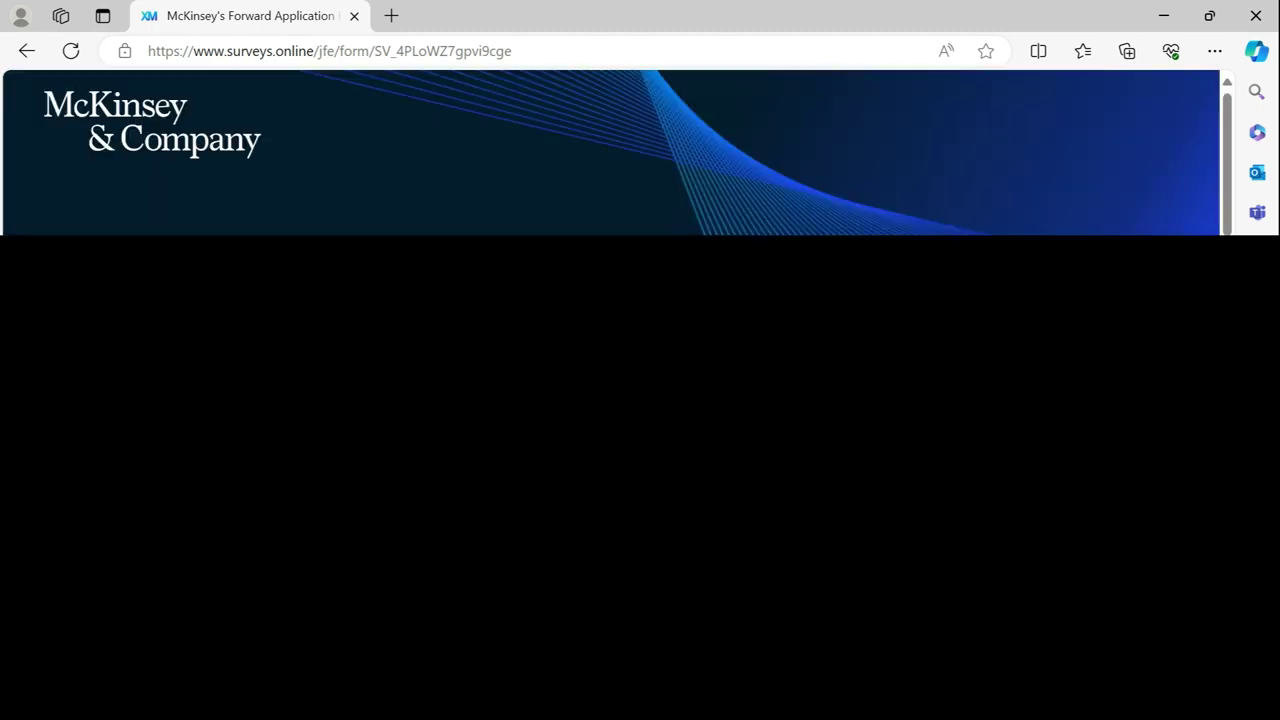
{"action": "left_click_drag", "start_coordinate": [1226, 152], "coordinate": [1226, 271]}
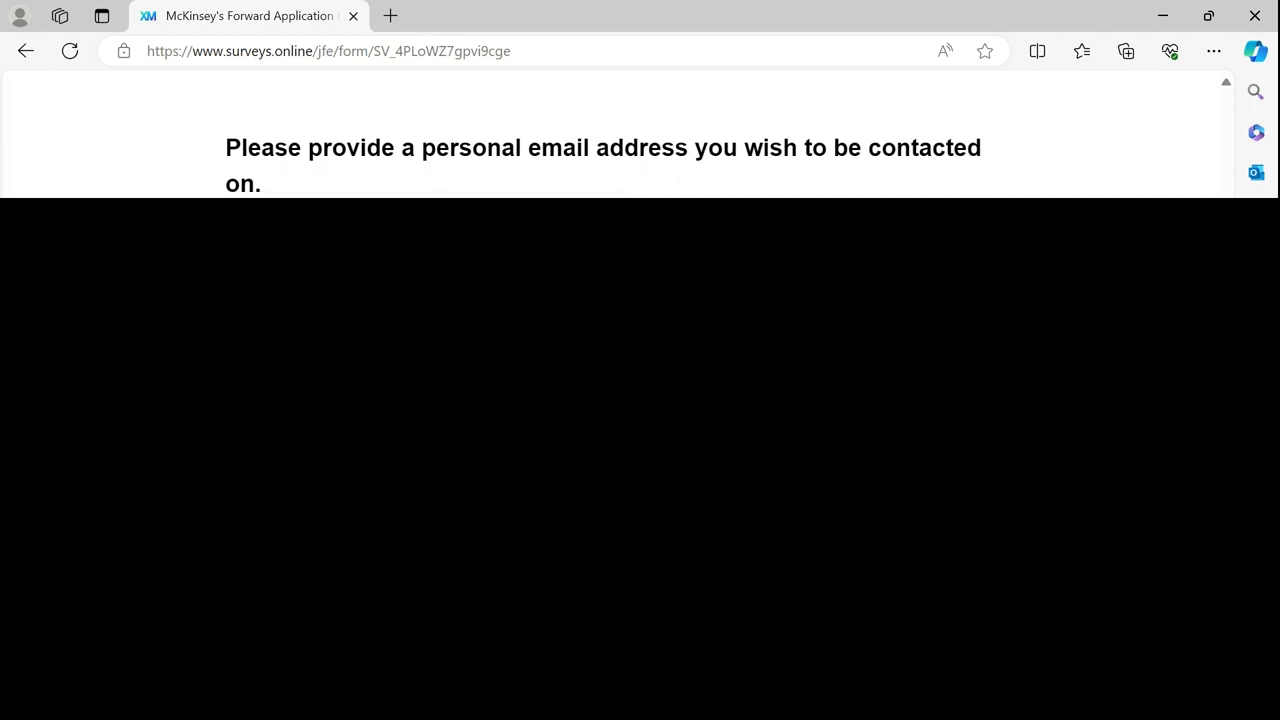
Step: Choose Female as gender, consent to marketing communications, and submit the page
{"action": "scroll", "coordinate": [610, 135], "scroll_direction": "down", "scroll_amount": 3}
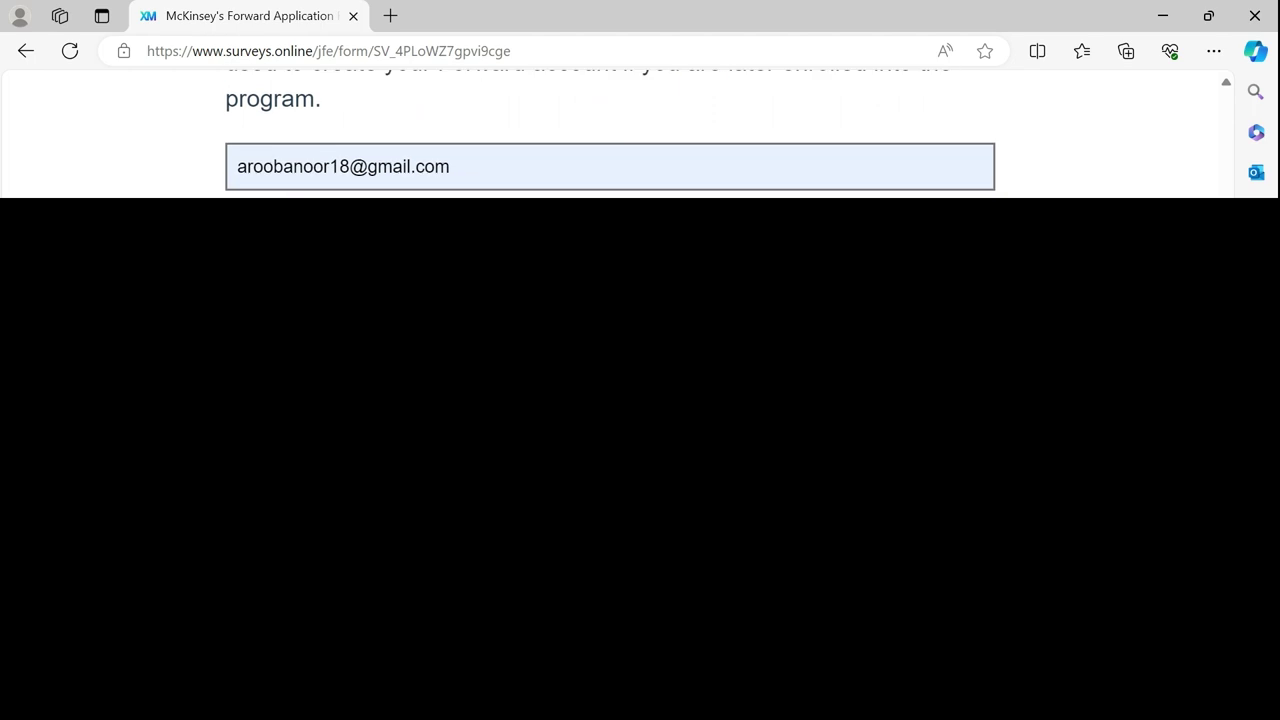
{"action": "scroll", "coordinate": [1252, 440], "scroll_direction": "down", "scroll_amount": 4}
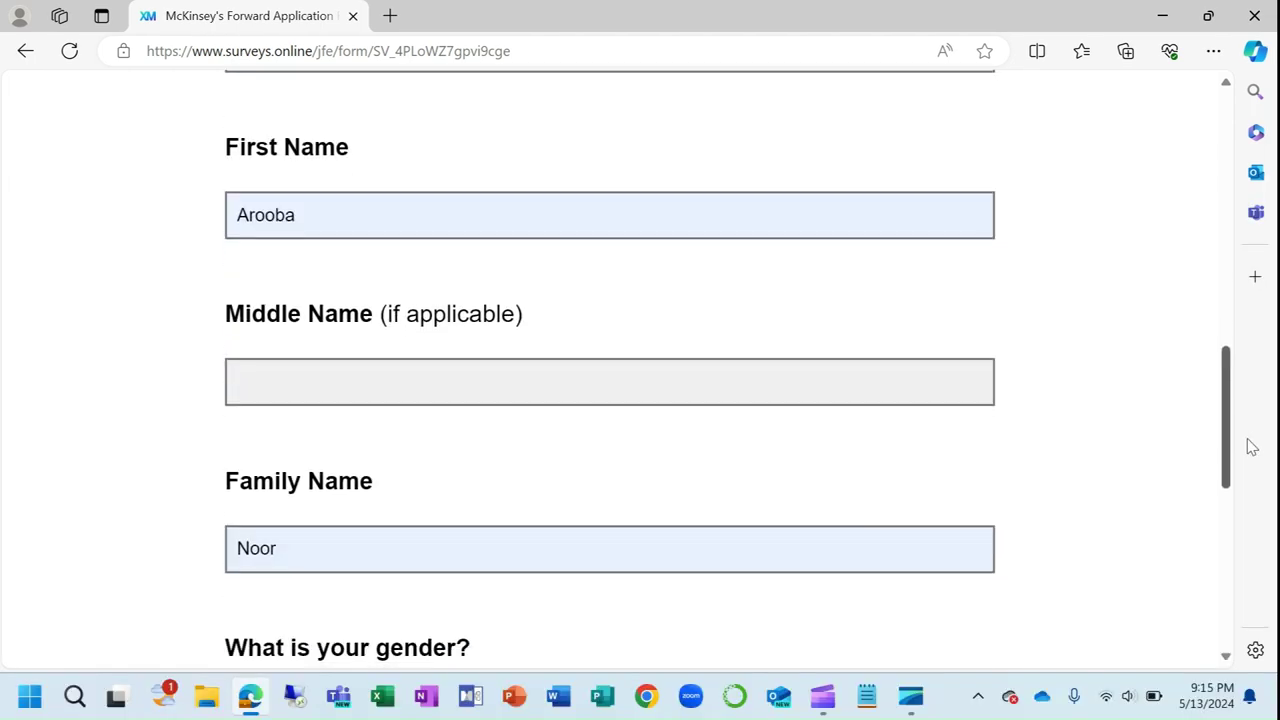
{"action": "scroll", "coordinate": [1259, 475], "scroll_direction": "up", "scroll_amount": 1}
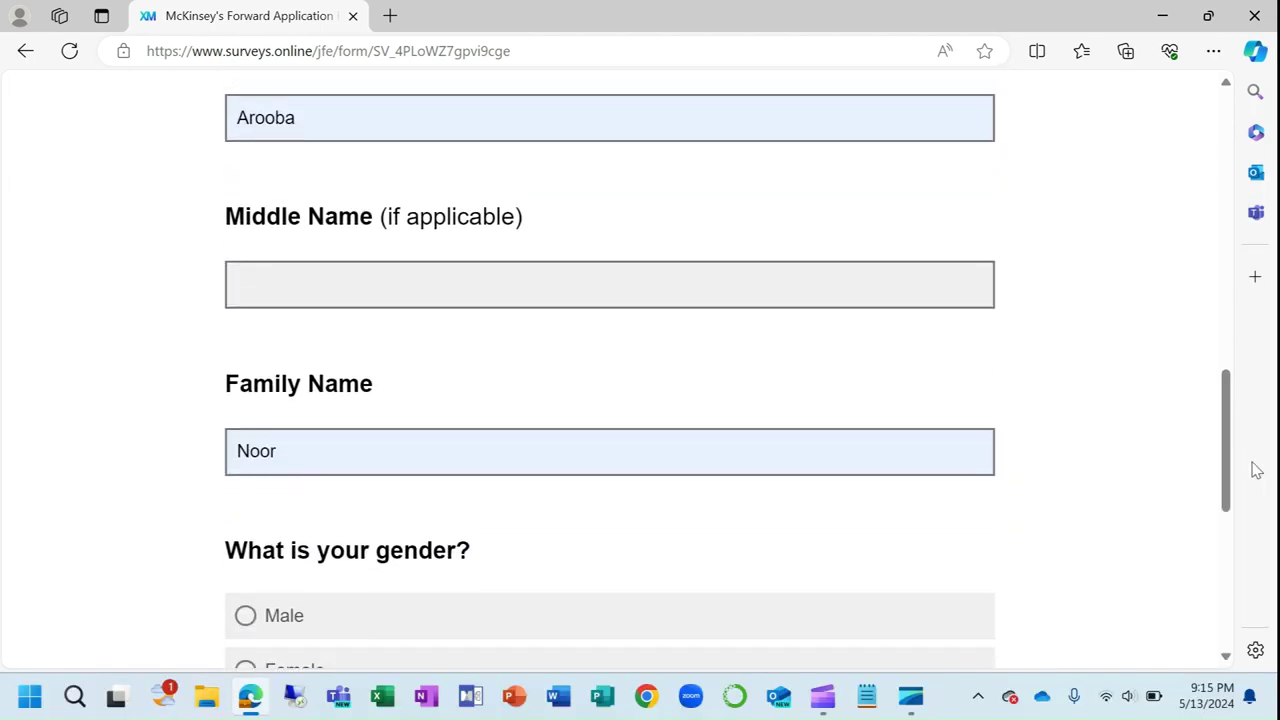
{"action": "scroll", "coordinate": [1228, 462], "scroll_direction": "down", "scroll_amount": 2}
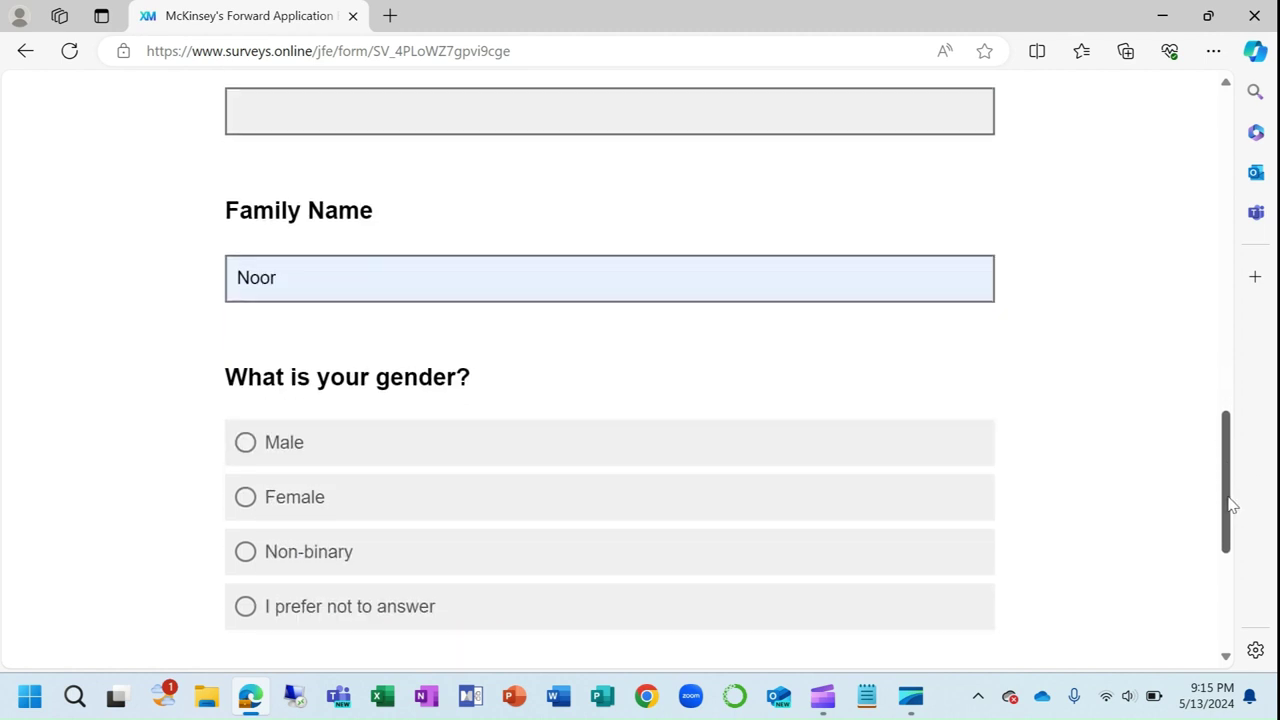
{"action": "left_click", "coordinate": [397, 511]}
{"action": "left_click_drag", "start_coordinate": [1236, 488], "coordinate": [1240, 583]}
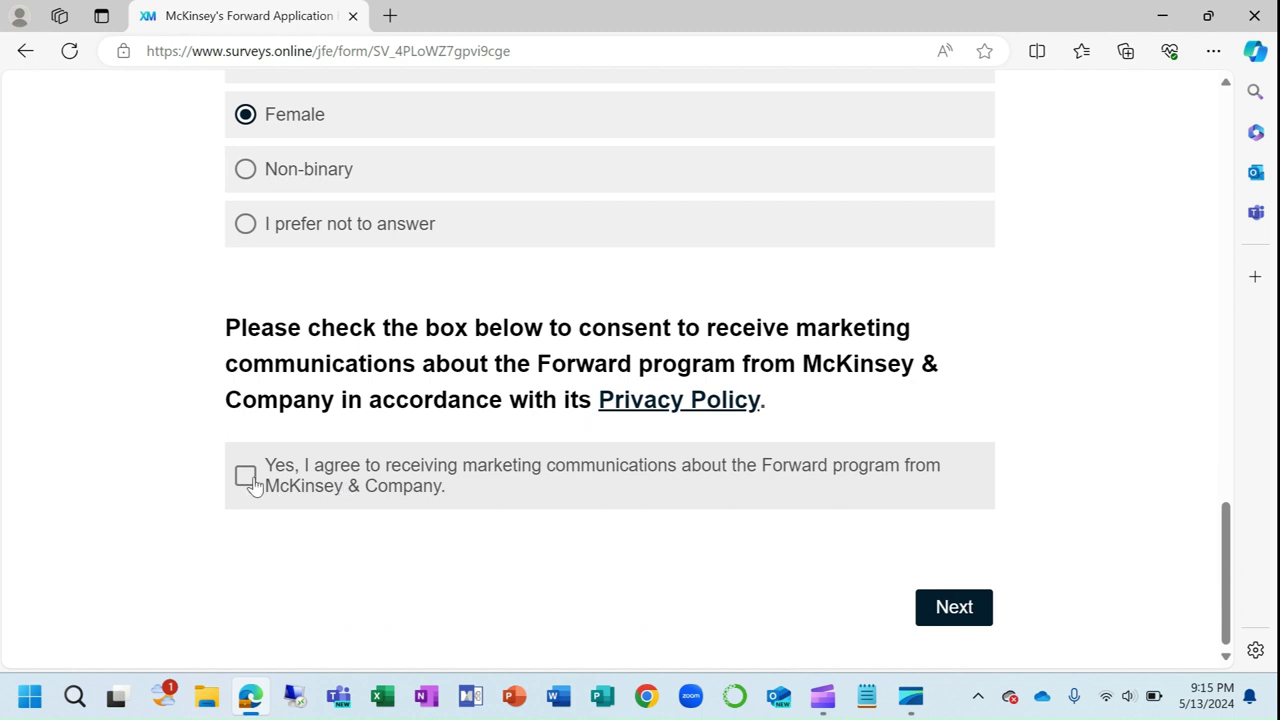
{"action": "left_click", "coordinate": [246, 475]}
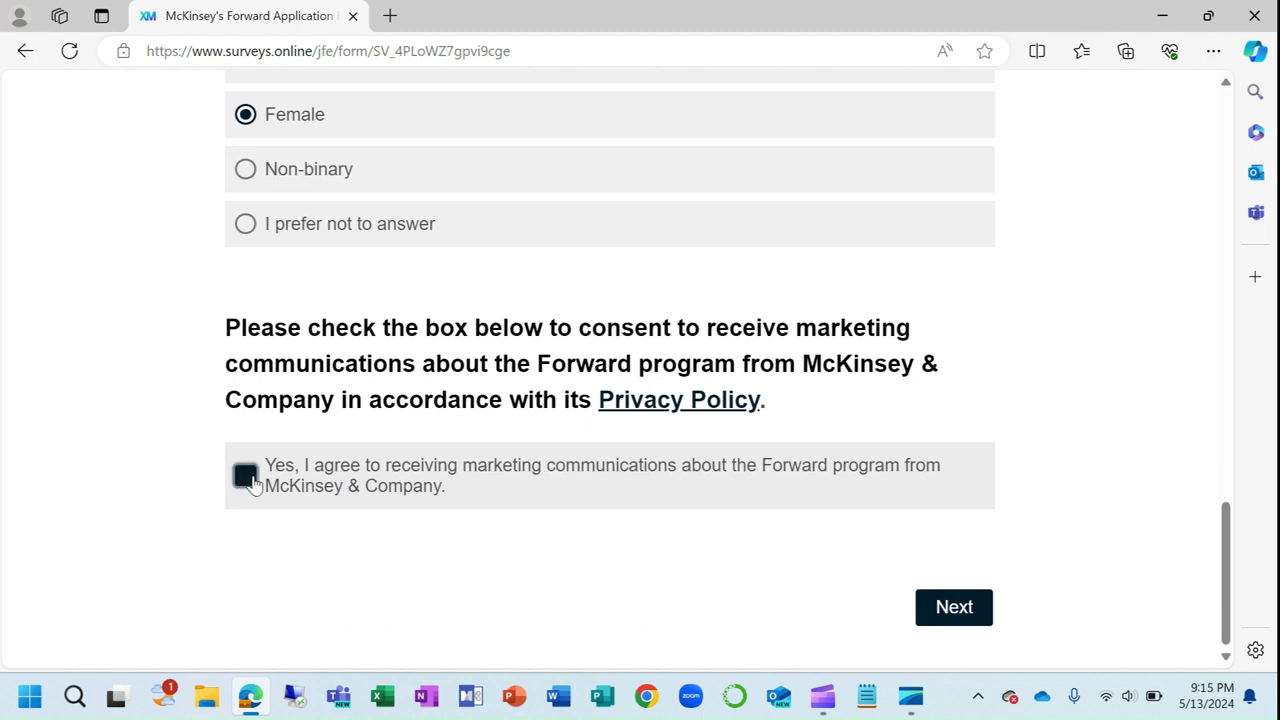
{"action": "left_click", "coordinate": [946, 609]}
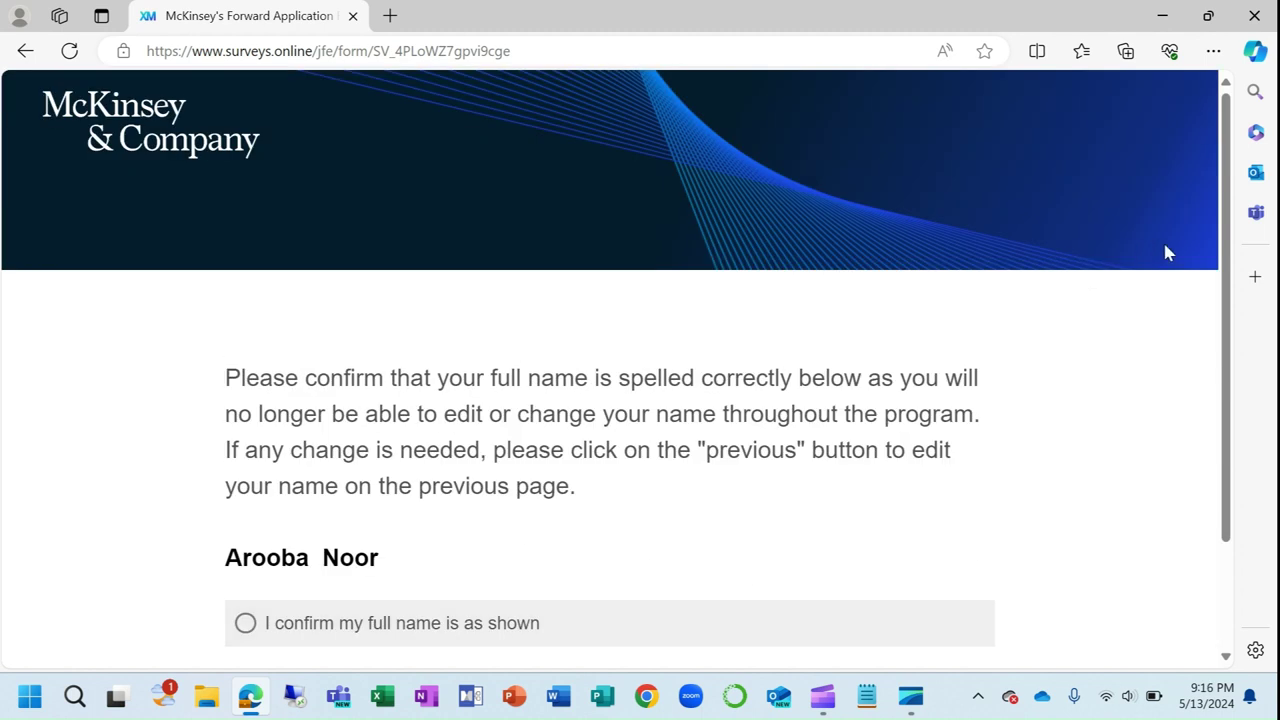
Step: Confirm the displayed full name is correct and submit the page
{"action": "scroll", "coordinate": [1222, 420], "scroll_direction": "down", "scroll_amount": 2}
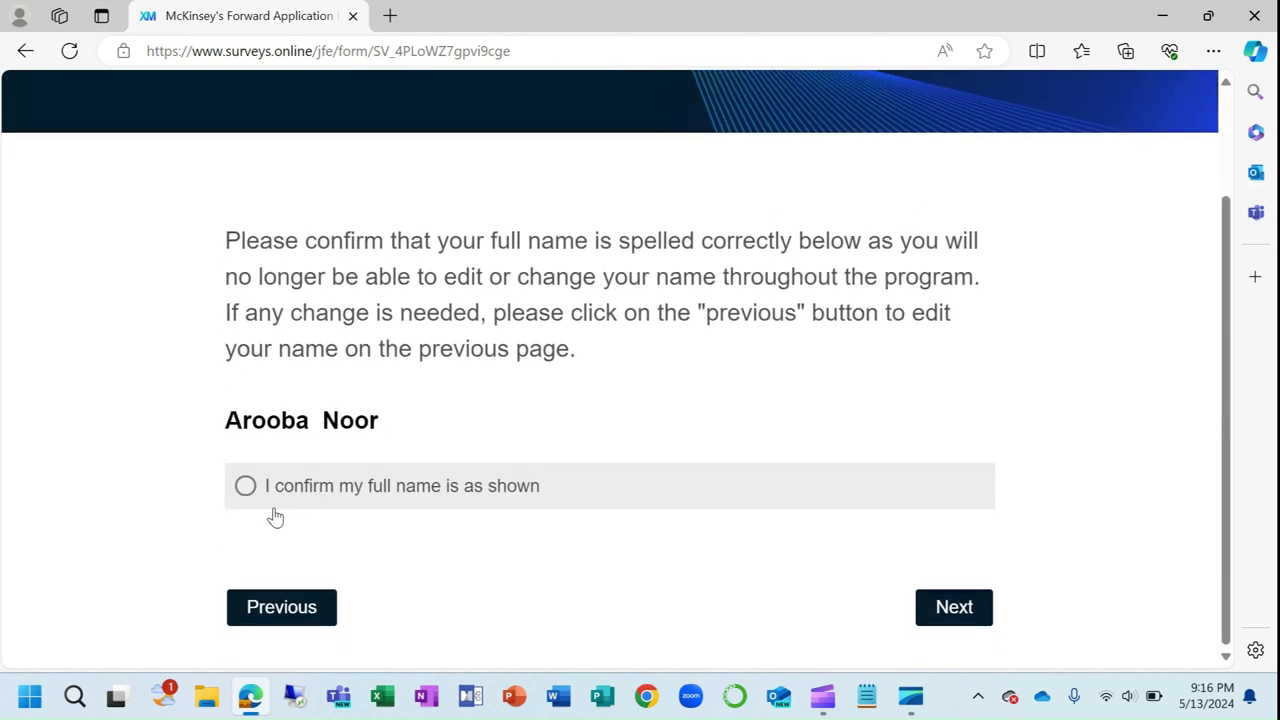
{"action": "left_click_drag", "start_coordinate": [229, 420], "coordinate": [417, 434]}
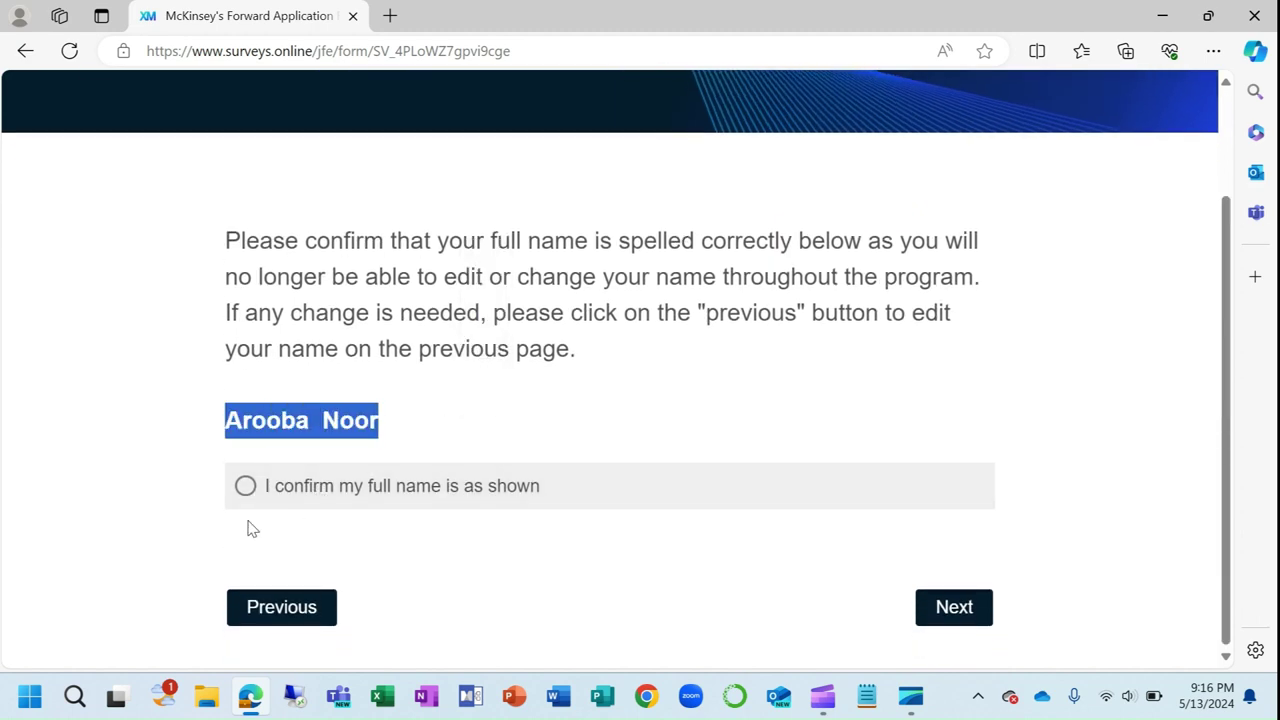
{"action": "left_click", "coordinate": [245, 487]}
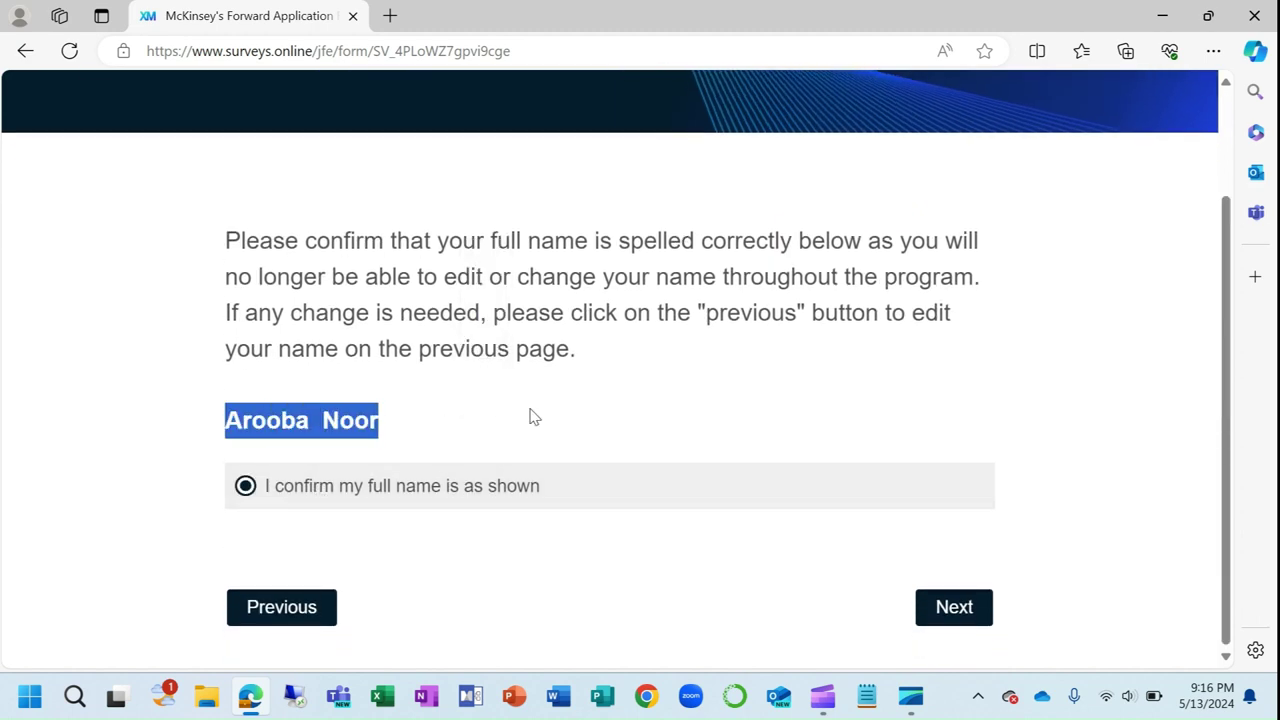
{"action": "left_click", "coordinate": [958, 615]}
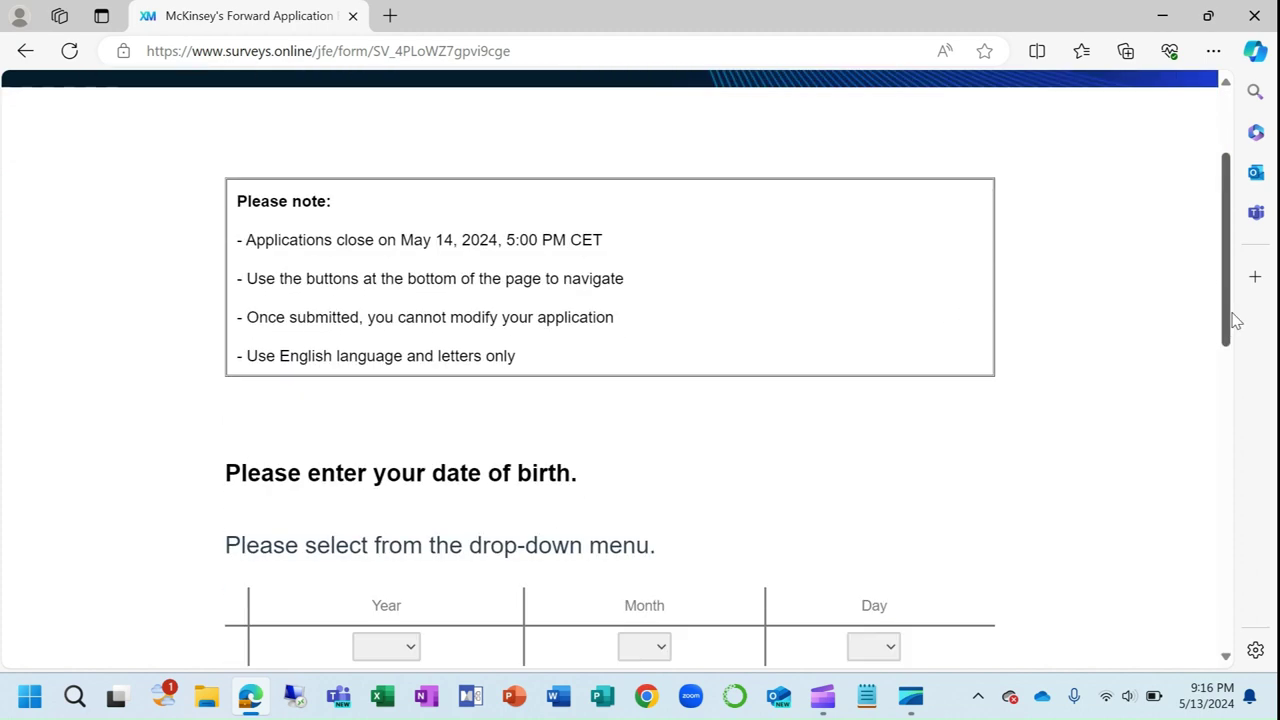
Step: Set the date of birth to year 2002, month 3, day 13
{"action": "scroll", "coordinate": [1233, 417], "scroll_direction": "down", "scroll_amount": 3}
{"action": "left_click", "coordinate": [410, 347]}
{"action": "scroll", "coordinate": [415, 270], "scroll_direction": "down", "scroll_amount": 4}
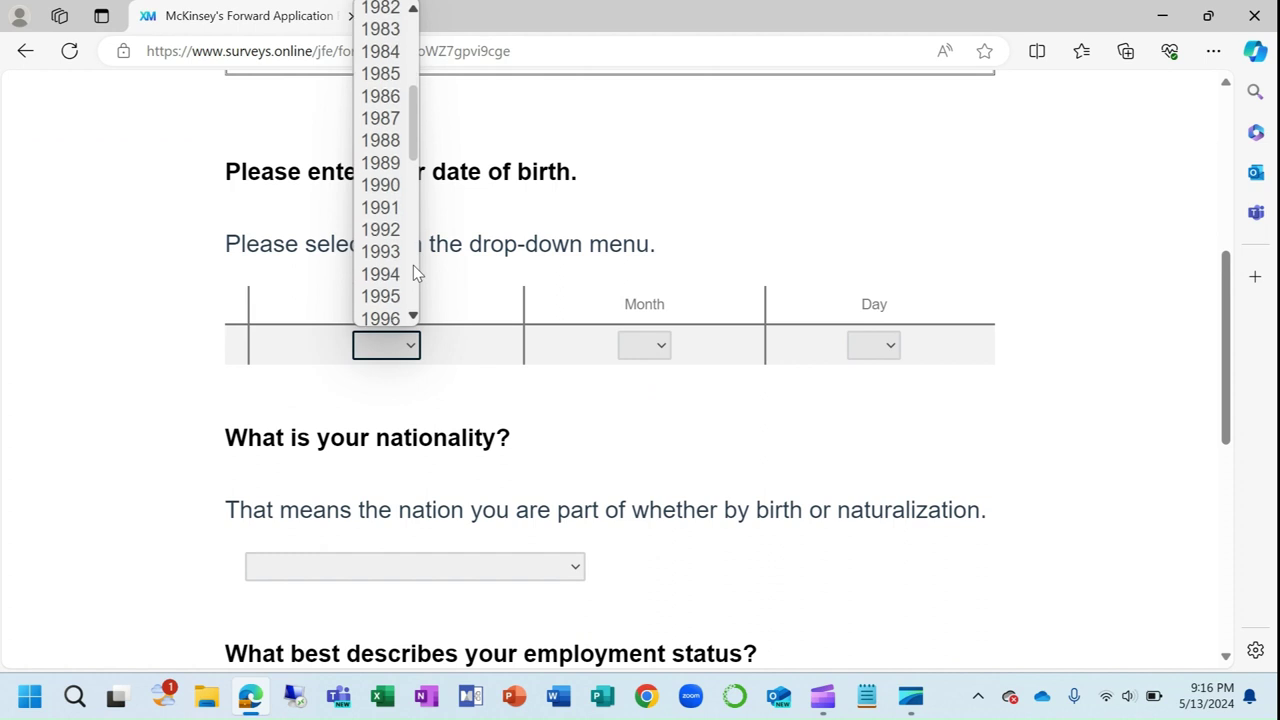
{"action": "scroll", "coordinate": [415, 270], "scroll_direction": "down", "scroll_amount": 4}
{"action": "left_click", "coordinate": [392, 163]}
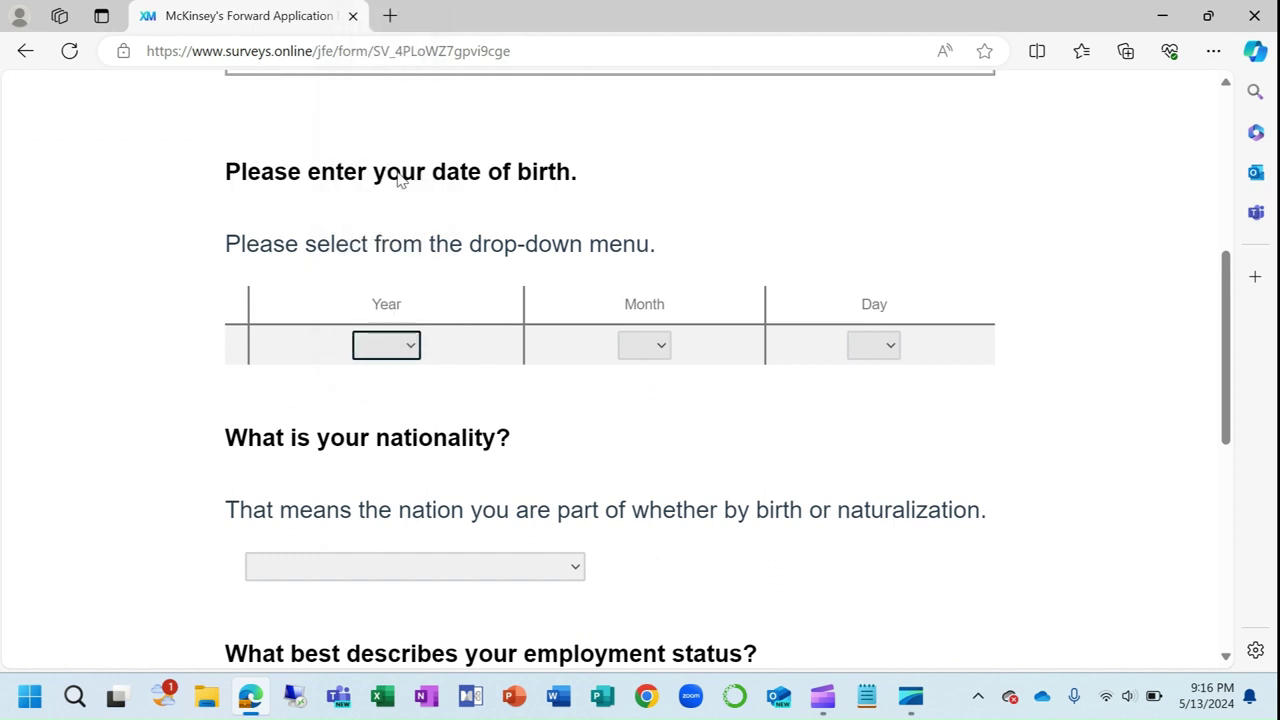
{"action": "left_click", "coordinate": [655, 348]}
{"action": "left_click", "coordinate": [649, 442]}
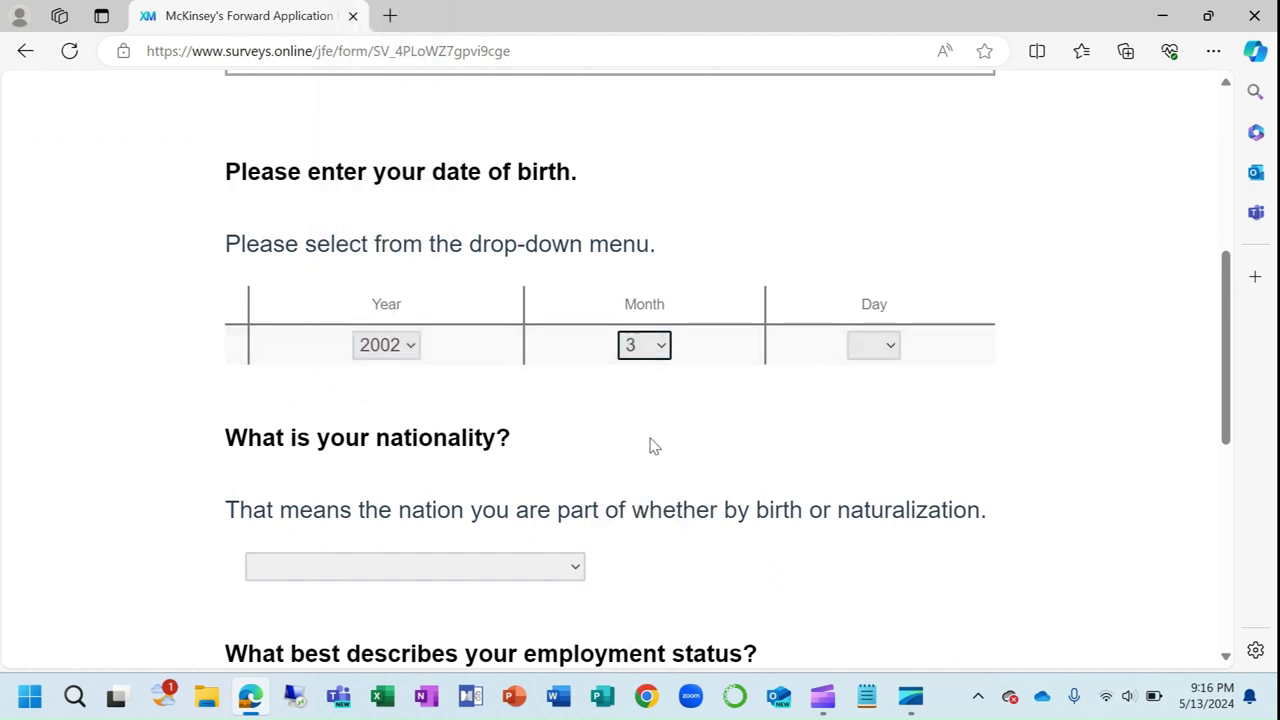
{"action": "left_click", "coordinate": [890, 352]}
{"action": "left_click", "coordinate": [869, 297]}
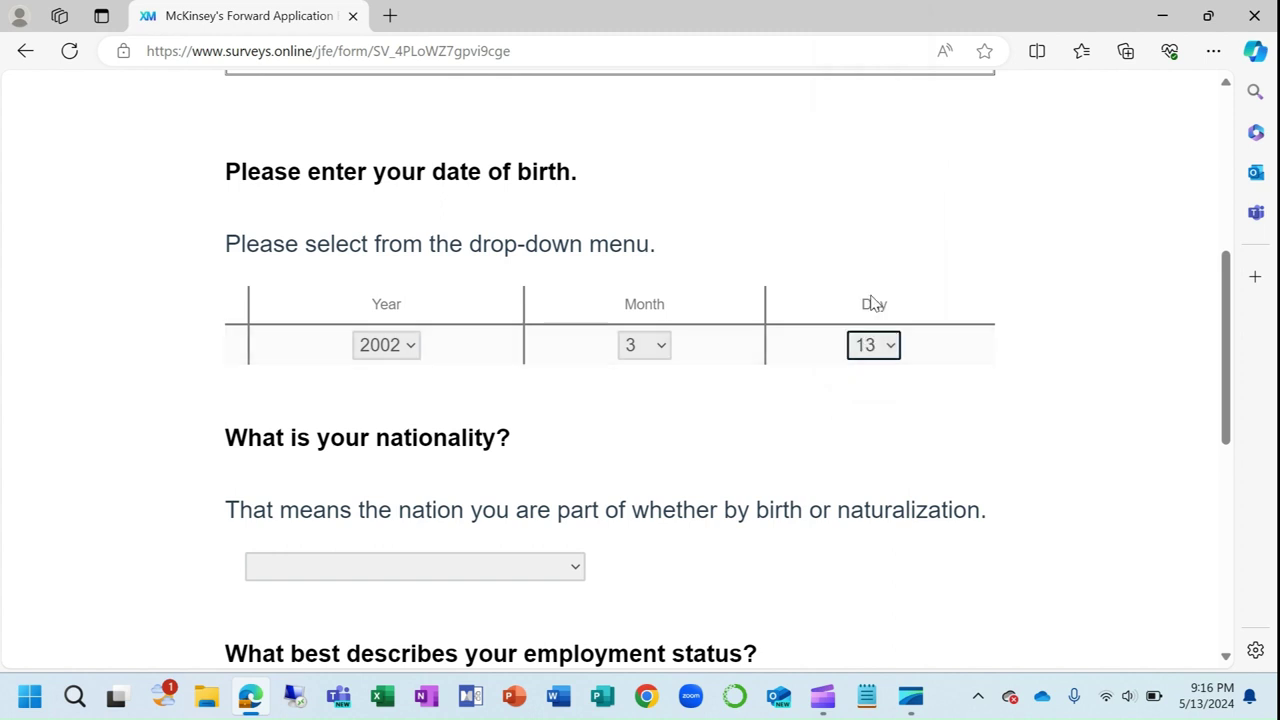
Step: Choose Pakistan as nationality and employment at a large private company
{"action": "left_click", "coordinate": [575, 566]}
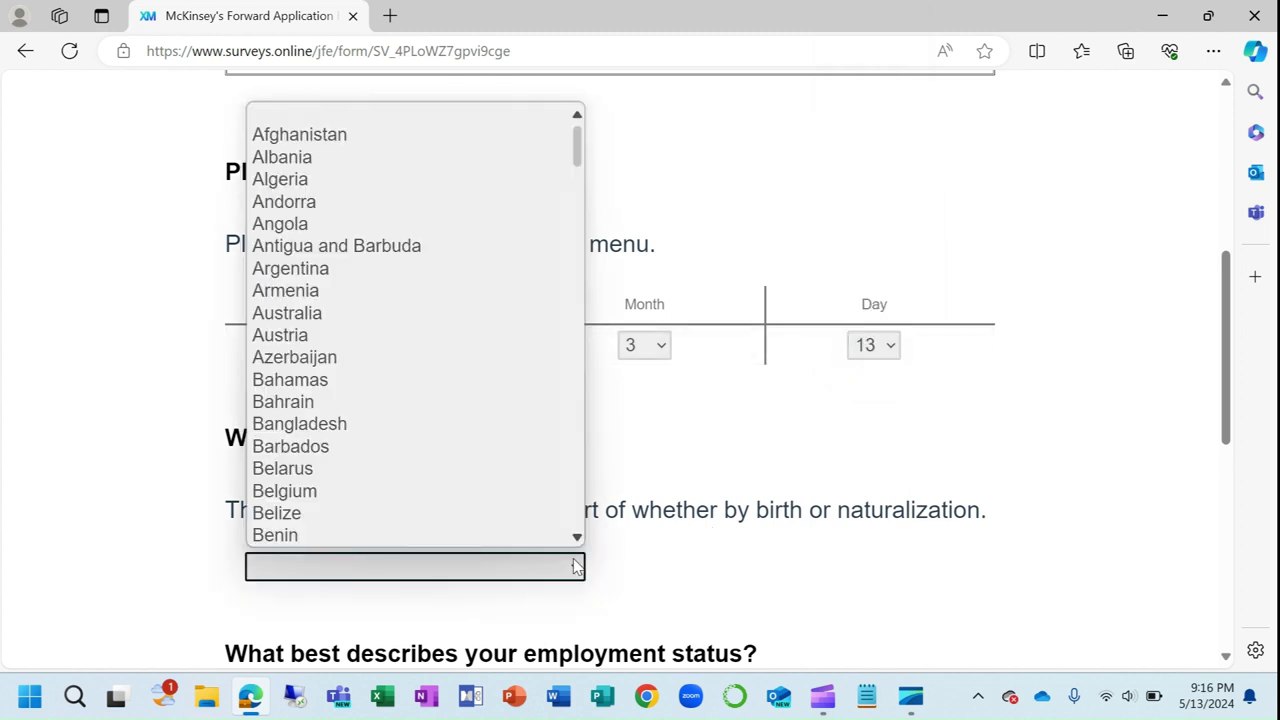
{"action": "left_click_drag", "start_coordinate": [583, 136], "coordinate": [583, 200]}
{"action": "key", "text": "p"}
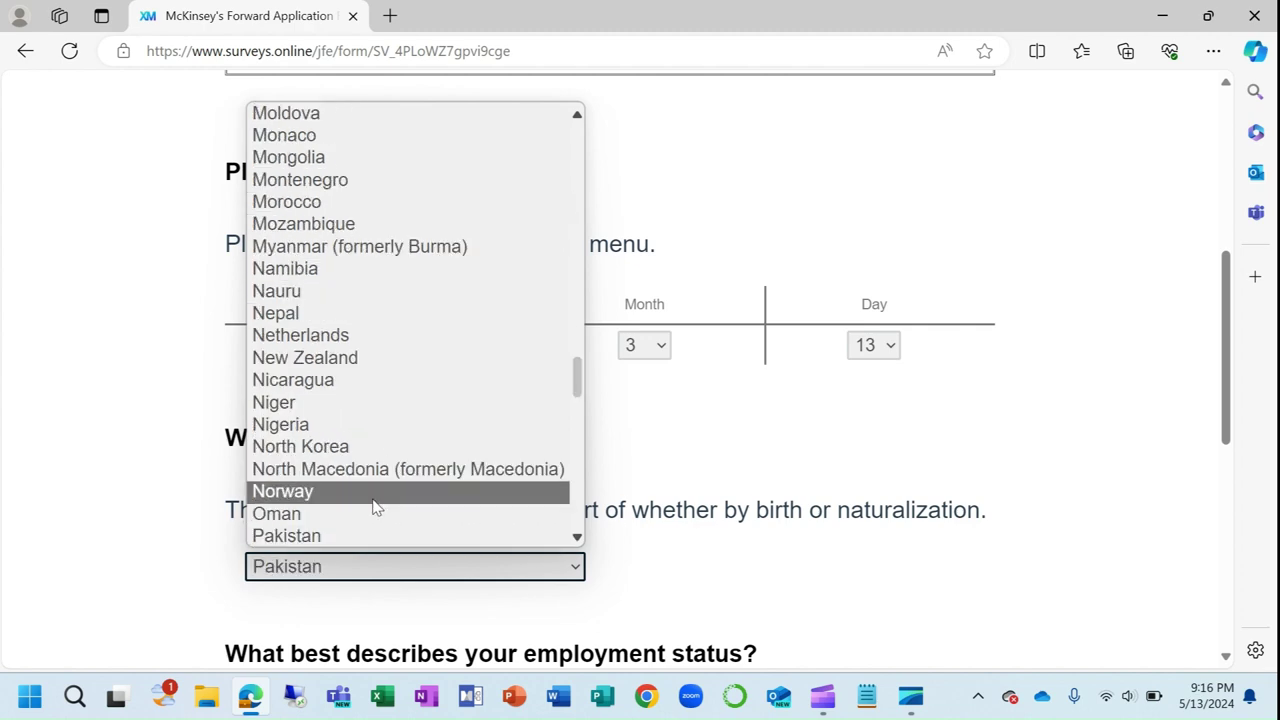
{"action": "left_click", "coordinate": [291, 540]}
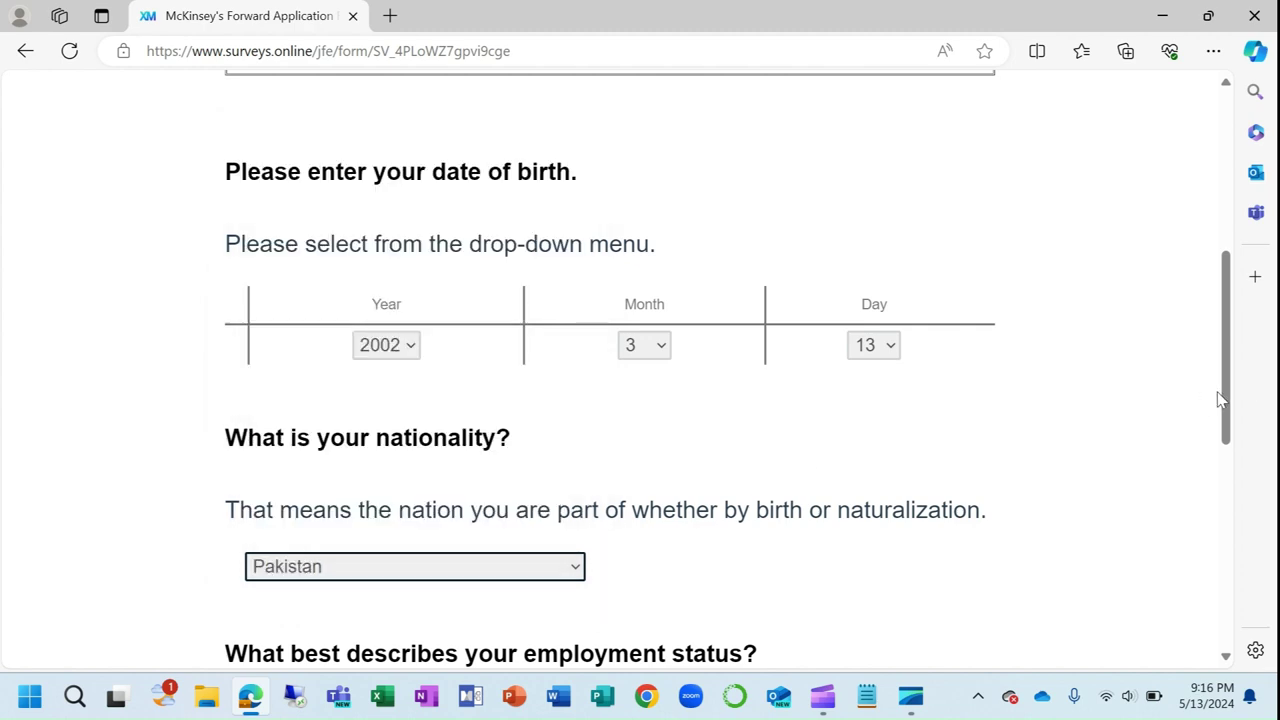
{"action": "left_click_drag", "start_coordinate": [1229, 408], "coordinate": [1270, 584]}
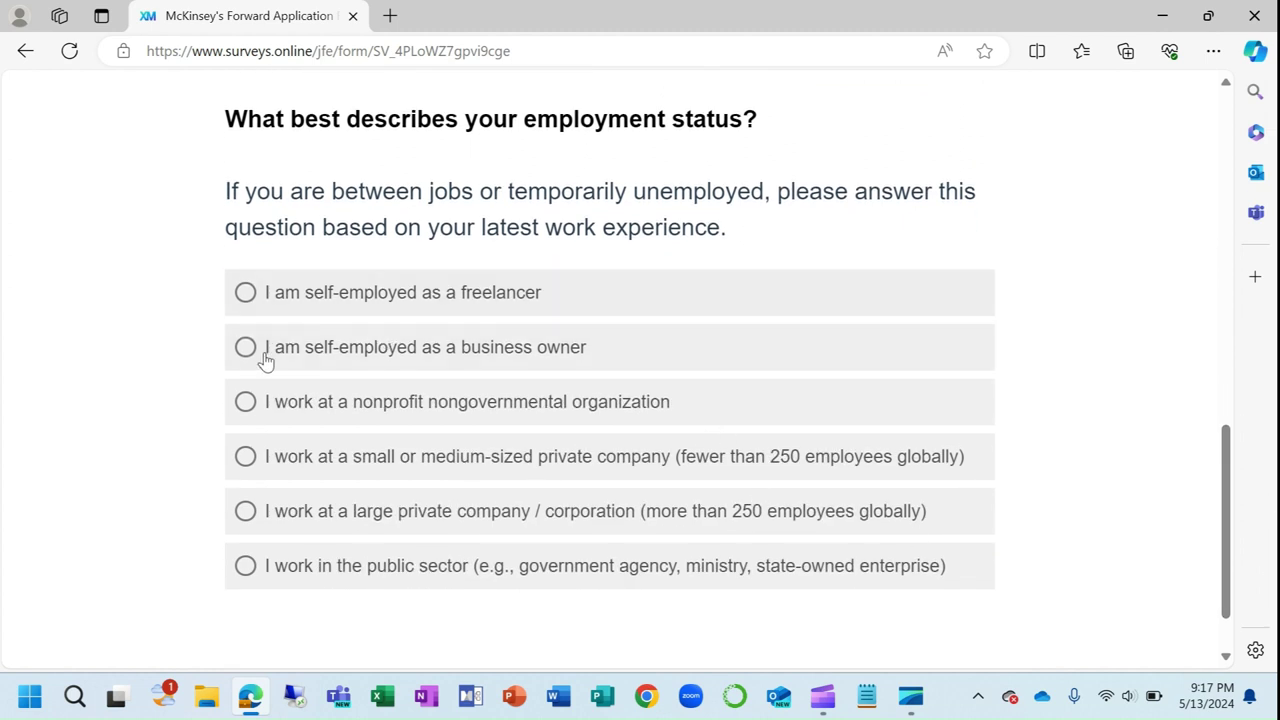
{"action": "left_click", "coordinate": [242, 522]}
{"action": "scroll", "coordinate": [1227, 537], "scroll_direction": "down", "scroll_amount": 1}
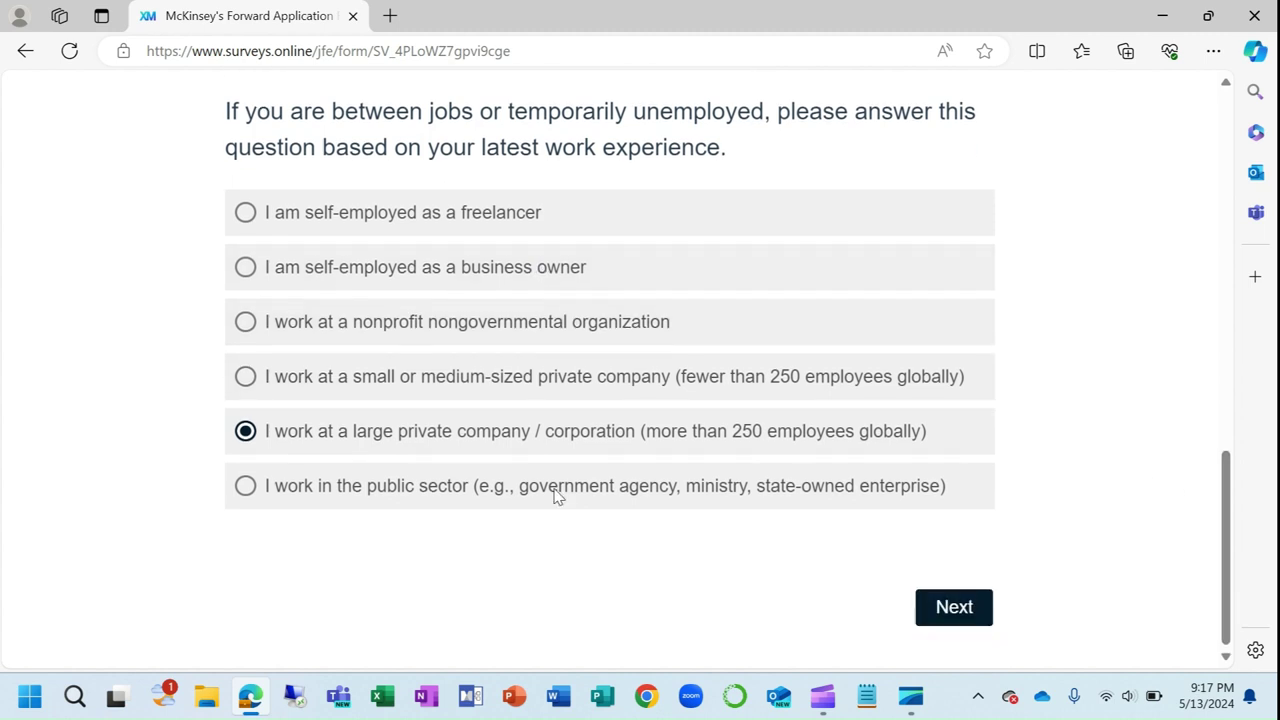
Step: Enter employer 'Tourism Promotion Services Paksitstan' with country Pakistan and continue
{"action": "left_click", "coordinate": [940, 611]}
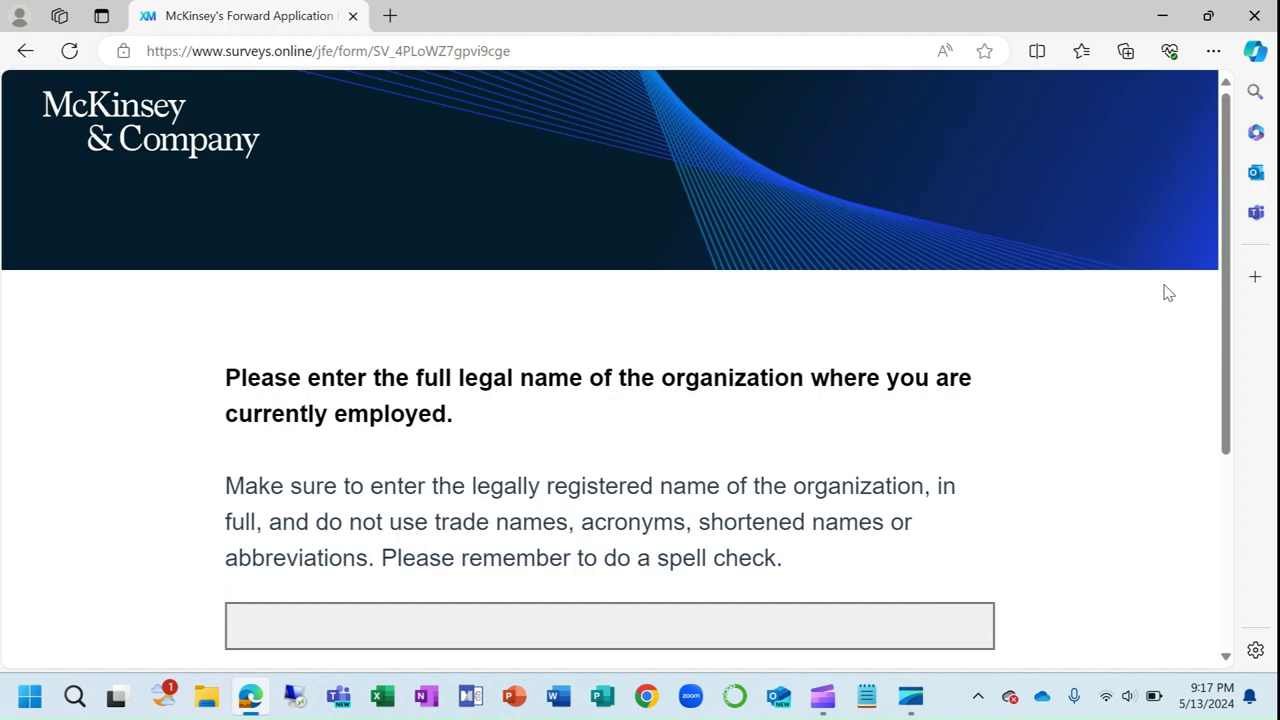
{"action": "left_click_drag", "start_coordinate": [1226, 290], "coordinate": [1230, 398]}
{"action": "left_click", "coordinate": [773, 432]}
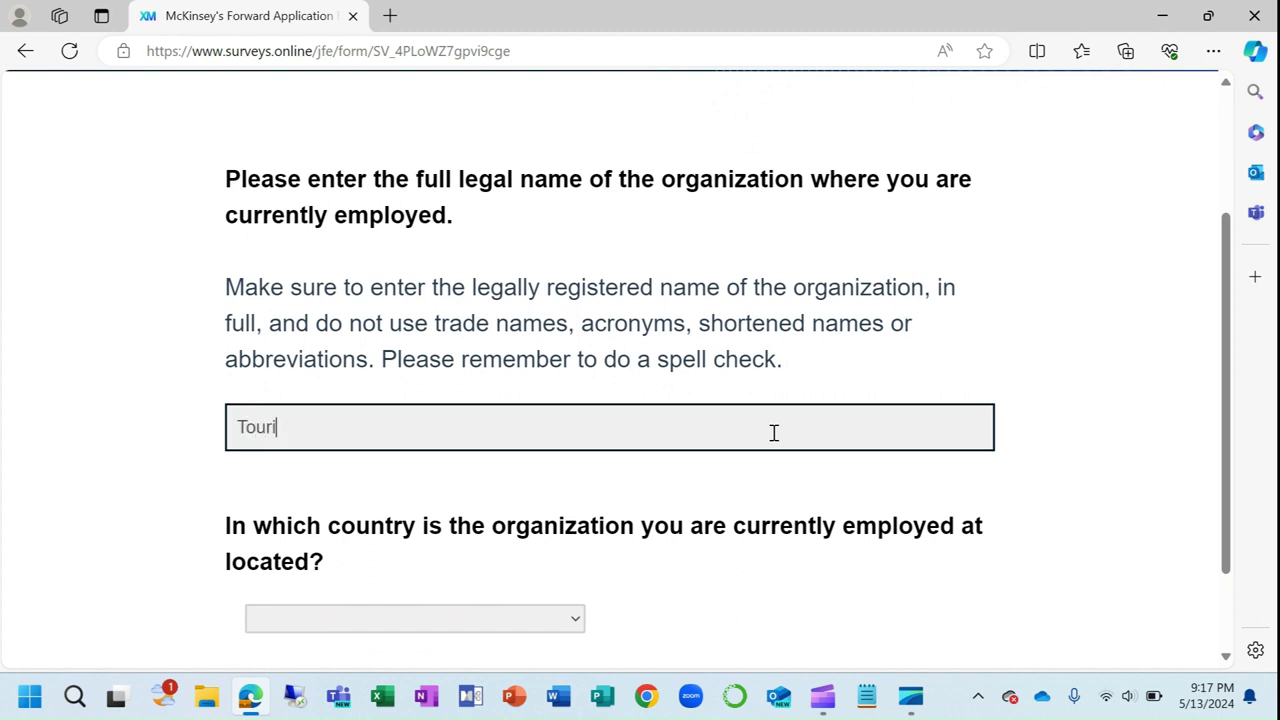
{"action": "type", "text": "Tourism Promotion Serv"}
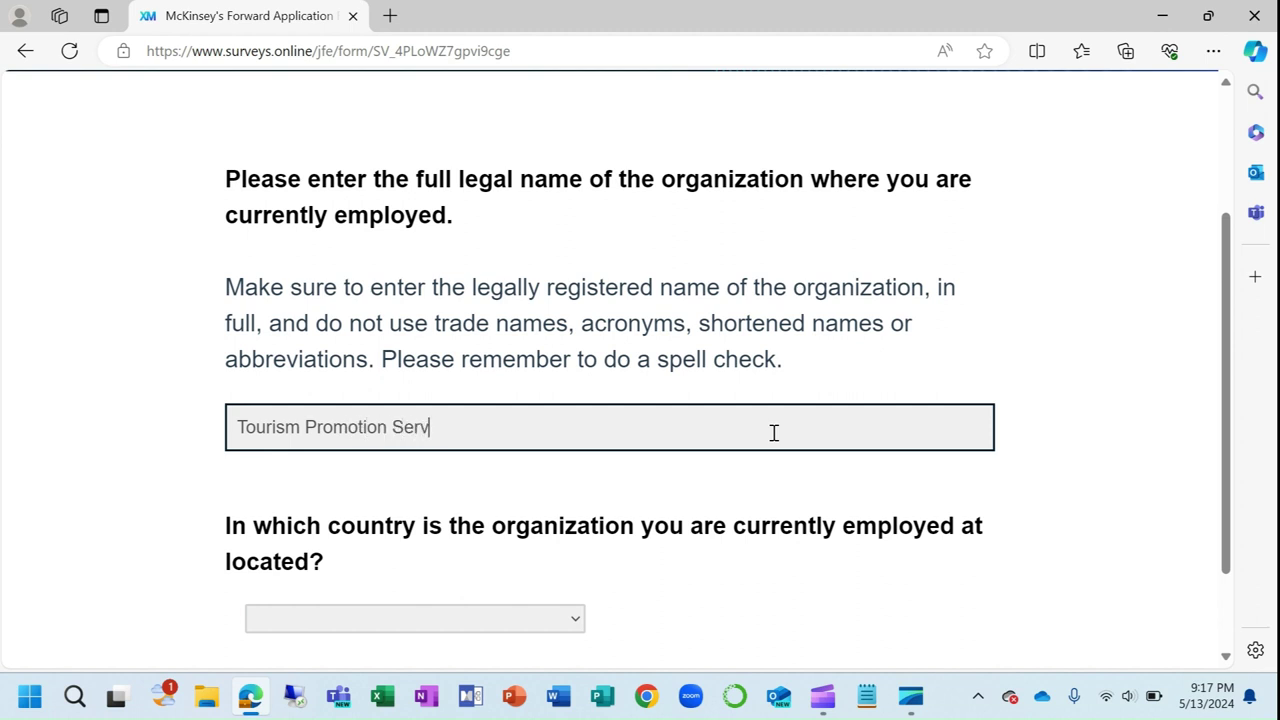
{"action": "type", "text": "ices Paksitstan"}
{"action": "scroll", "coordinate": [760, 520], "scroll_direction": "down", "scroll_amount": 2}
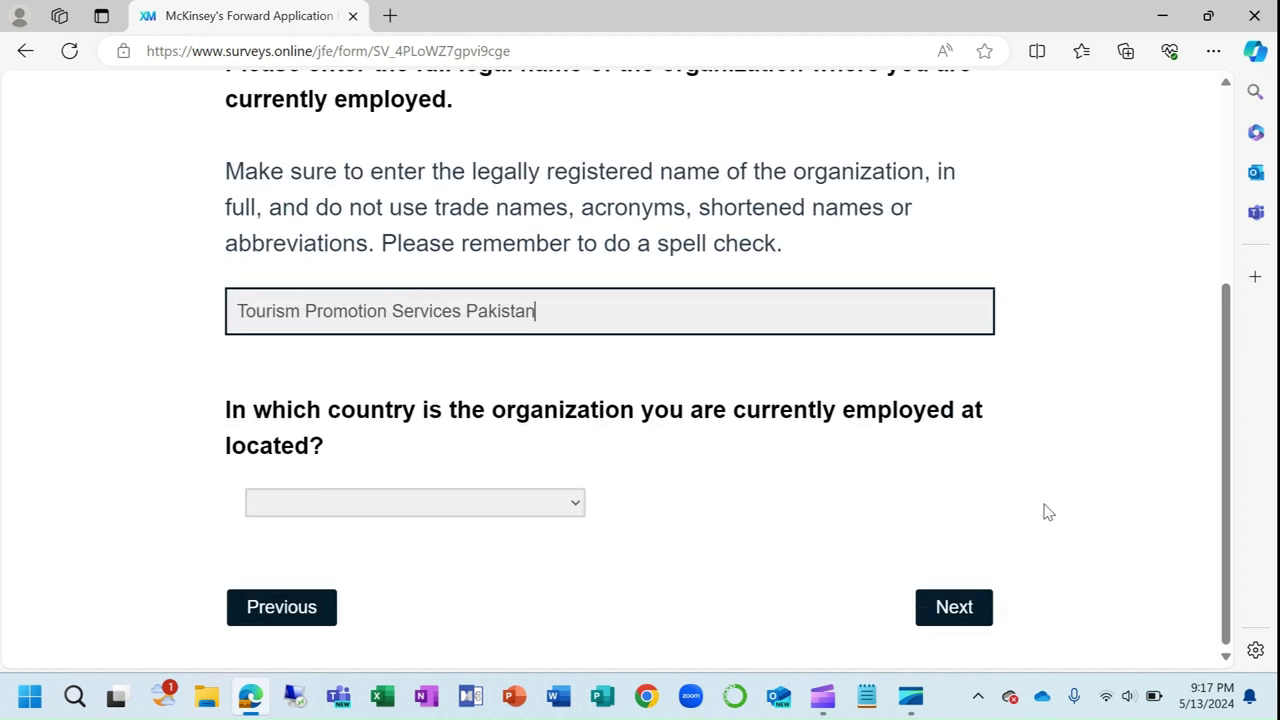
{"action": "left_click", "coordinate": [578, 505]}
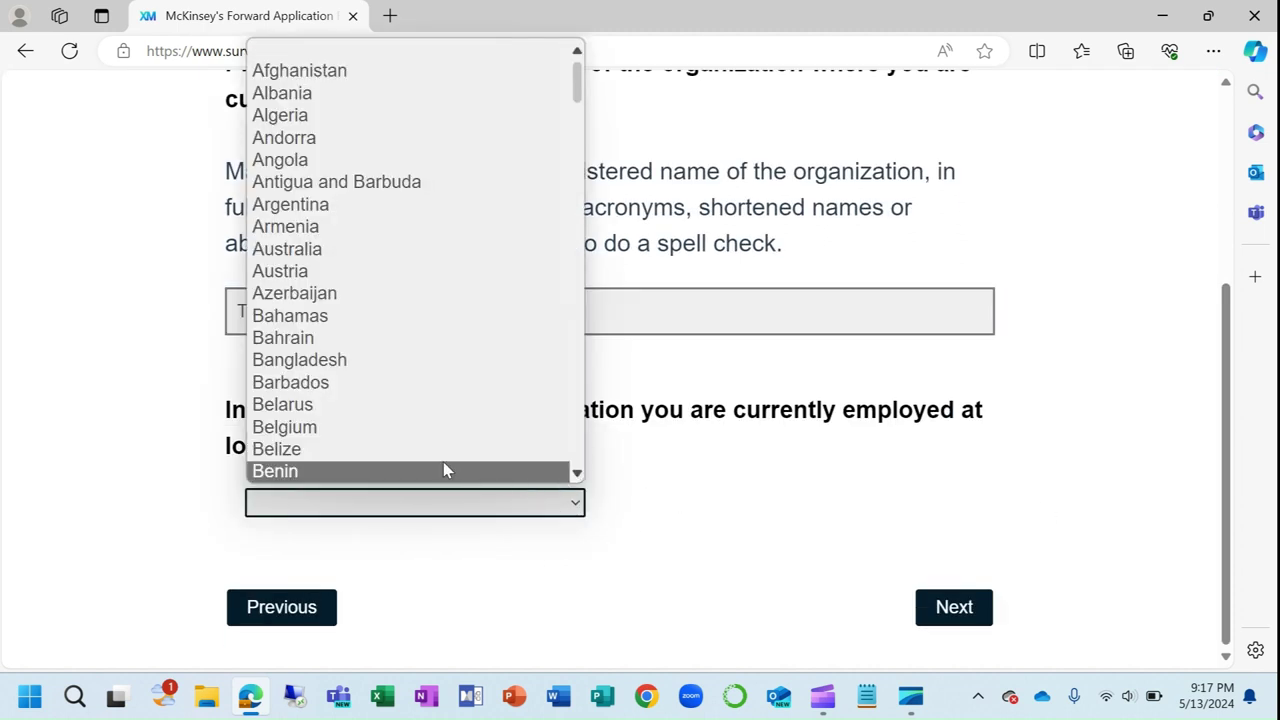
{"action": "type", "text": "p"}
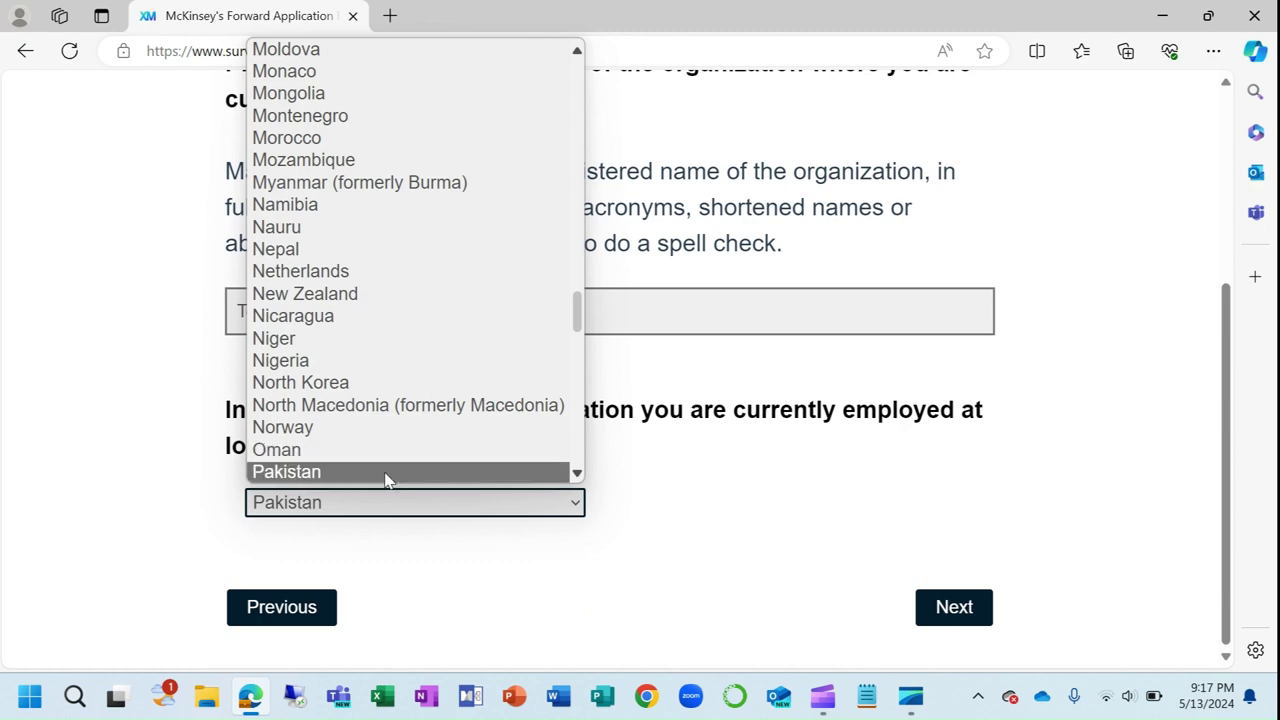
{"action": "left_click", "coordinate": [388, 478]}
{"action": "left_click", "coordinate": [955, 611]}
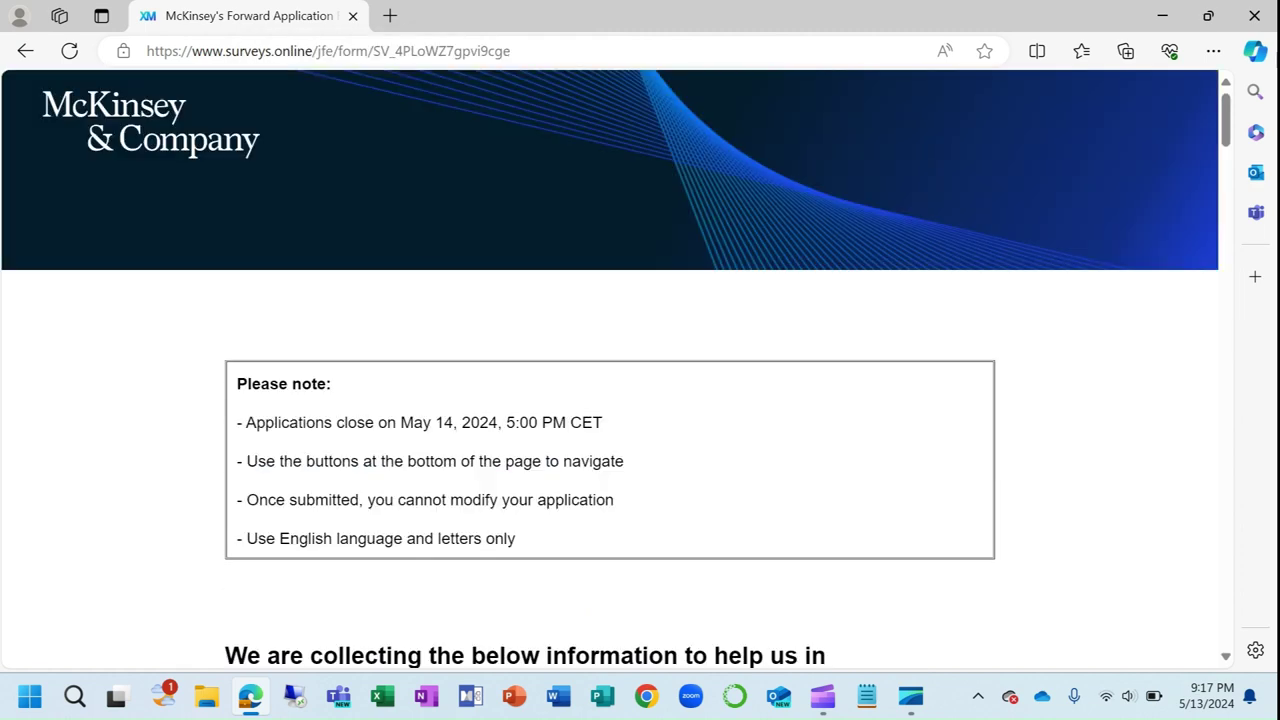
Step: Answer 'I prefer not to answer' for motivation, education focus and family background
{"action": "left_click_drag", "start_coordinate": [1233, 116], "coordinate": [1237, 170]}
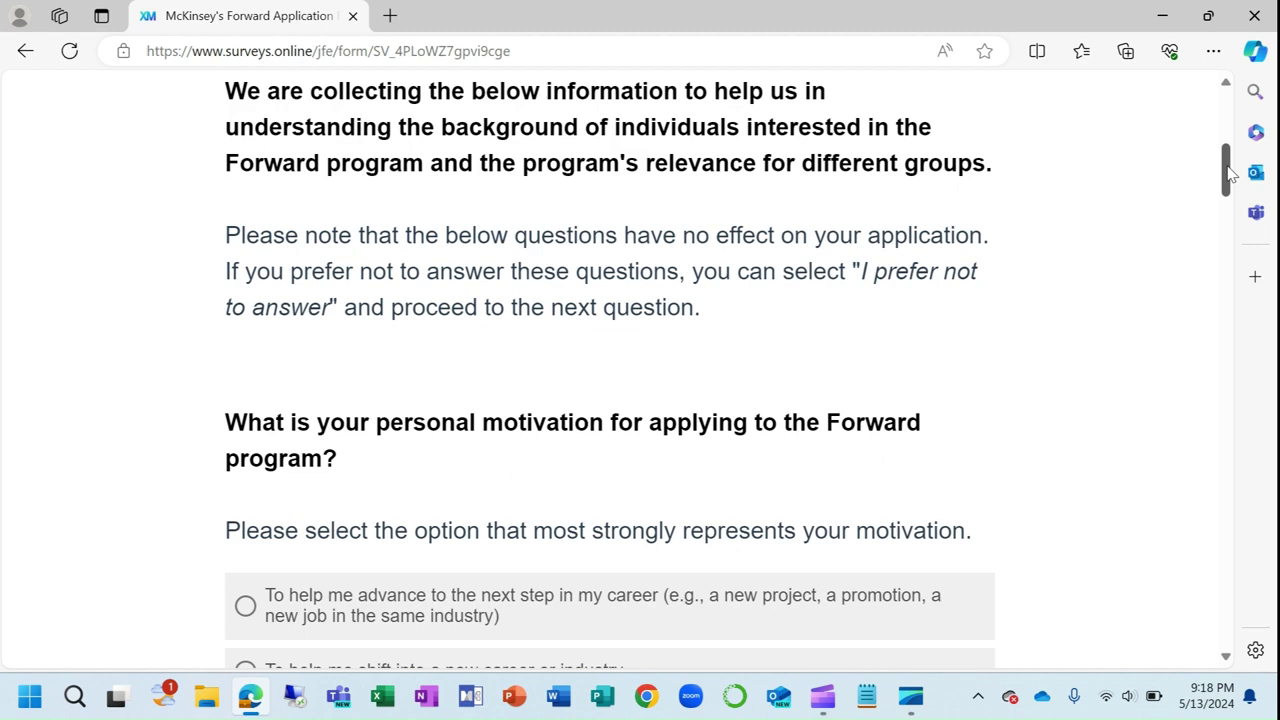
{"action": "left_click_drag", "start_coordinate": [1229, 168], "coordinate": [1240, 138]}
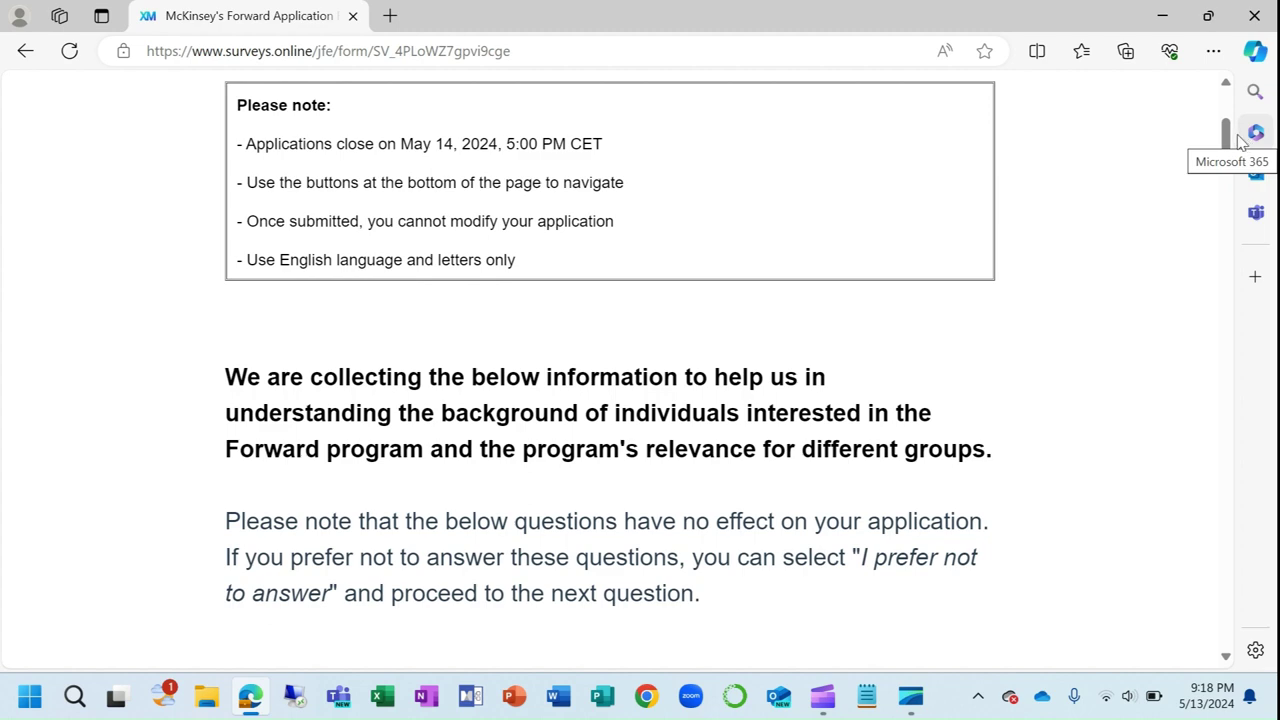
{"action": "scroll", "coordinate": [1235, 150], "scroll_direction": "down", "scroll_amount": 3}
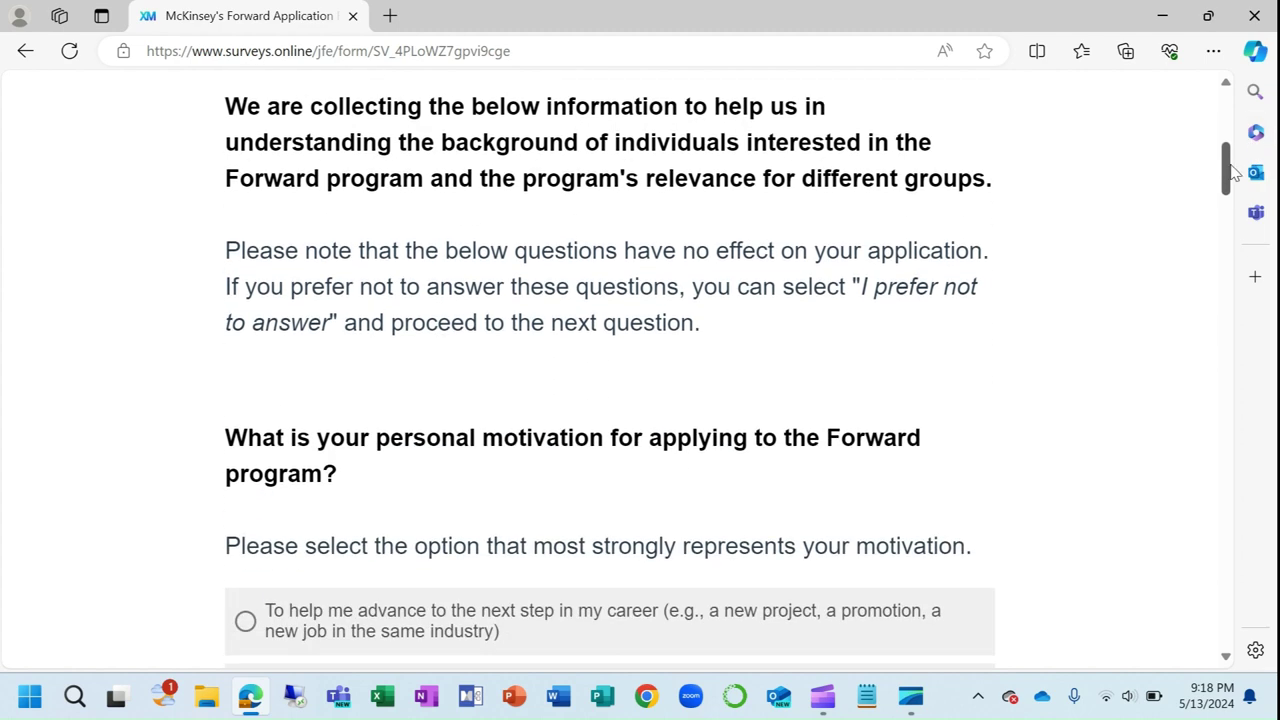
{"action": "scroll", "coordinate": [1235, 172], "scroll_direction": "down", "scroll_amount": 4}
{"action": "scroll", "coordinate": [613, 400], "scroll_direction": "up", "scroll_amount": 1}
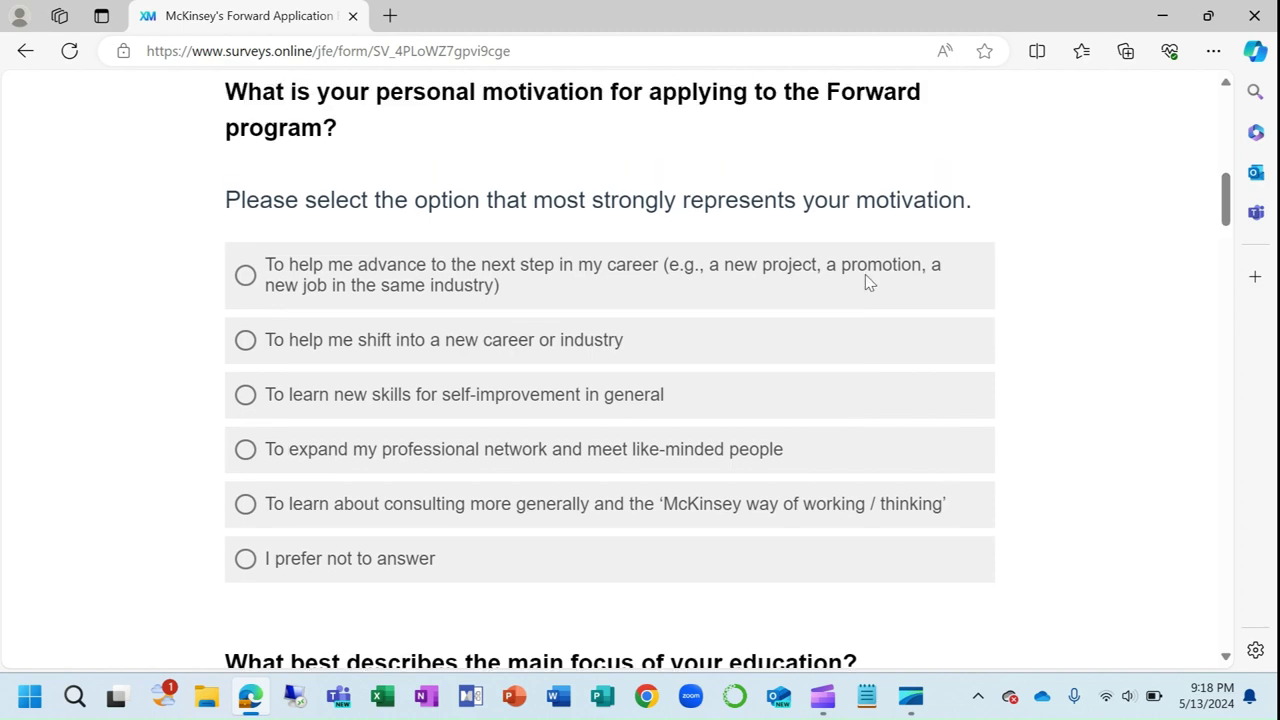
{"action": "left_click", "coordinate": [350, 557]}
{"action": "scroll", "coordinate": [452, 466], "scroll_direction": "down", "scroll_amount": 5}
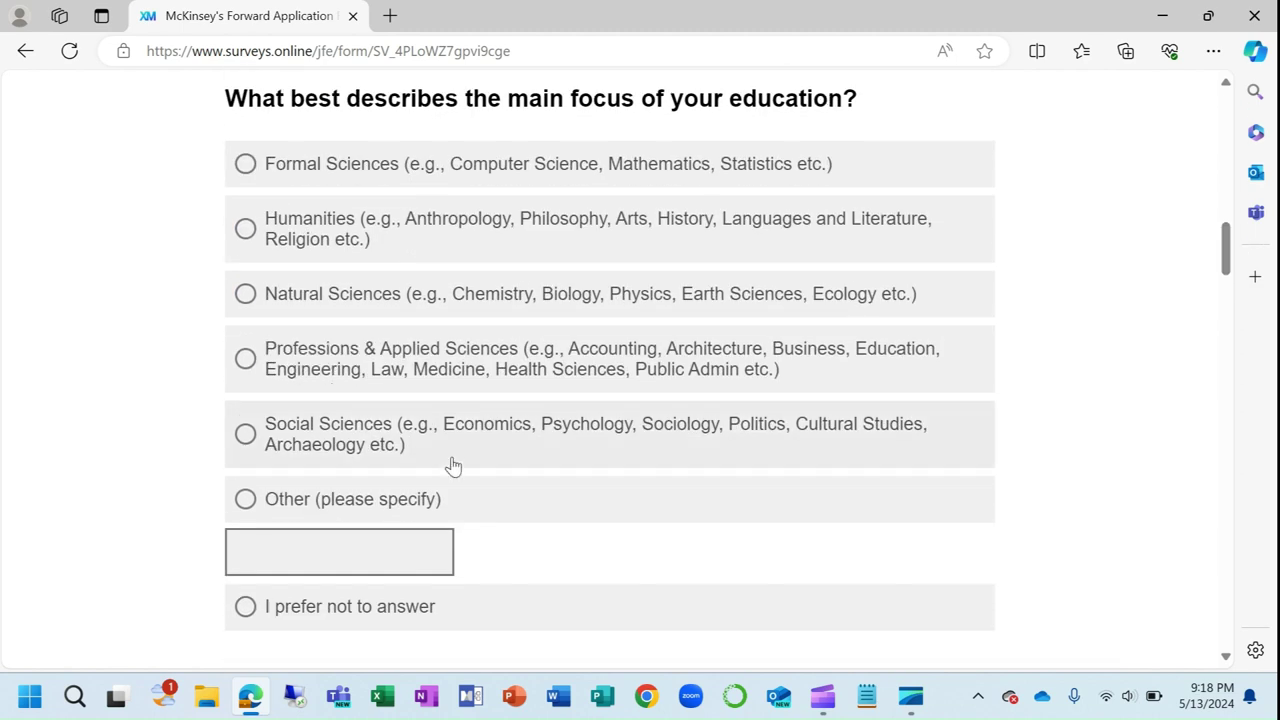
{"action": "left_click", "coordinate": [274, 614]}
{"action": "scroll", "coordinate": [1232, 260], "scroll_direction": "down", "scroll_amount": 4}
{"action": "scroll", "coordinate": [1238, 292], "scroll_direction": "down", "scroll_amount": 1}
{"action": "left_click", "coordinate": [345, 388]}
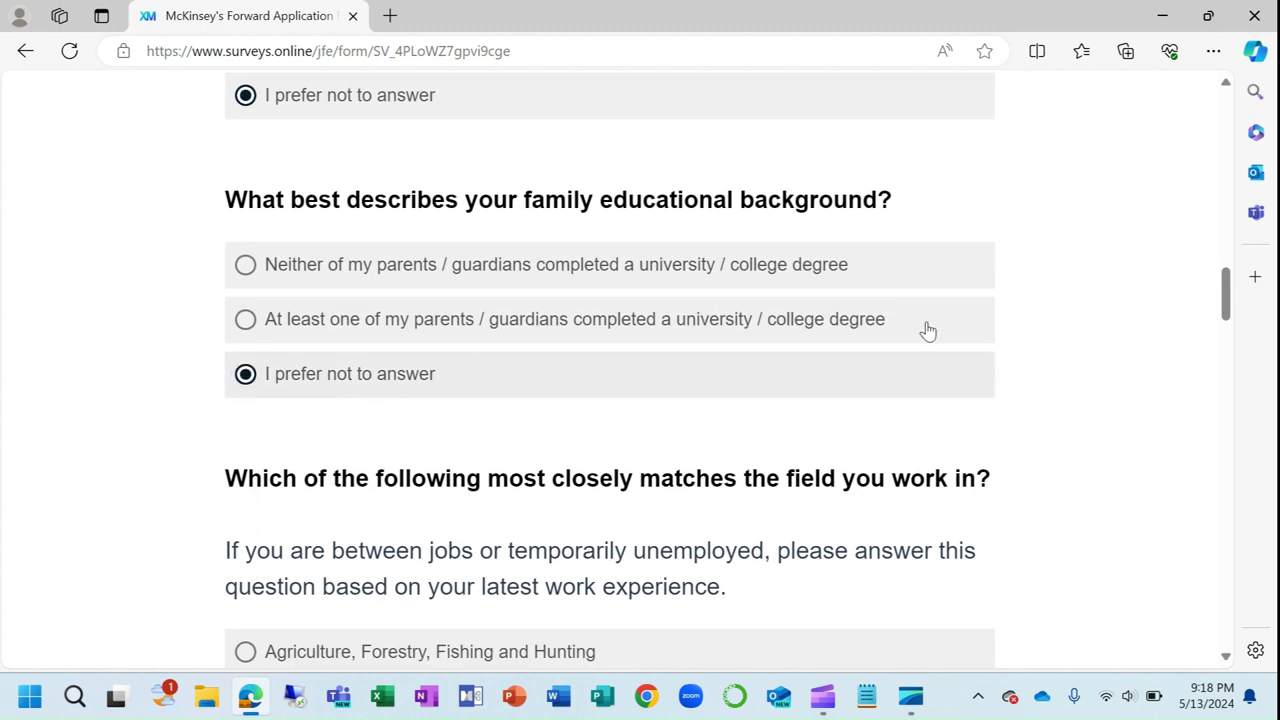
Step: Decline the field of work, job level and income questions, and state no McKinsey affiliation
{"action": "left_click_drag", "start_coordinate": [1227, 292], "coordinate": [1237, 635]}
{"action": "left_click", "coordinate": [573, 311]}
{"action": "left_click", "coordinate": [445, 236]}
{"action": "left_click", "coordinate": [406, 380]}
{"action": "left_click", "coordinate": [432, 279]}
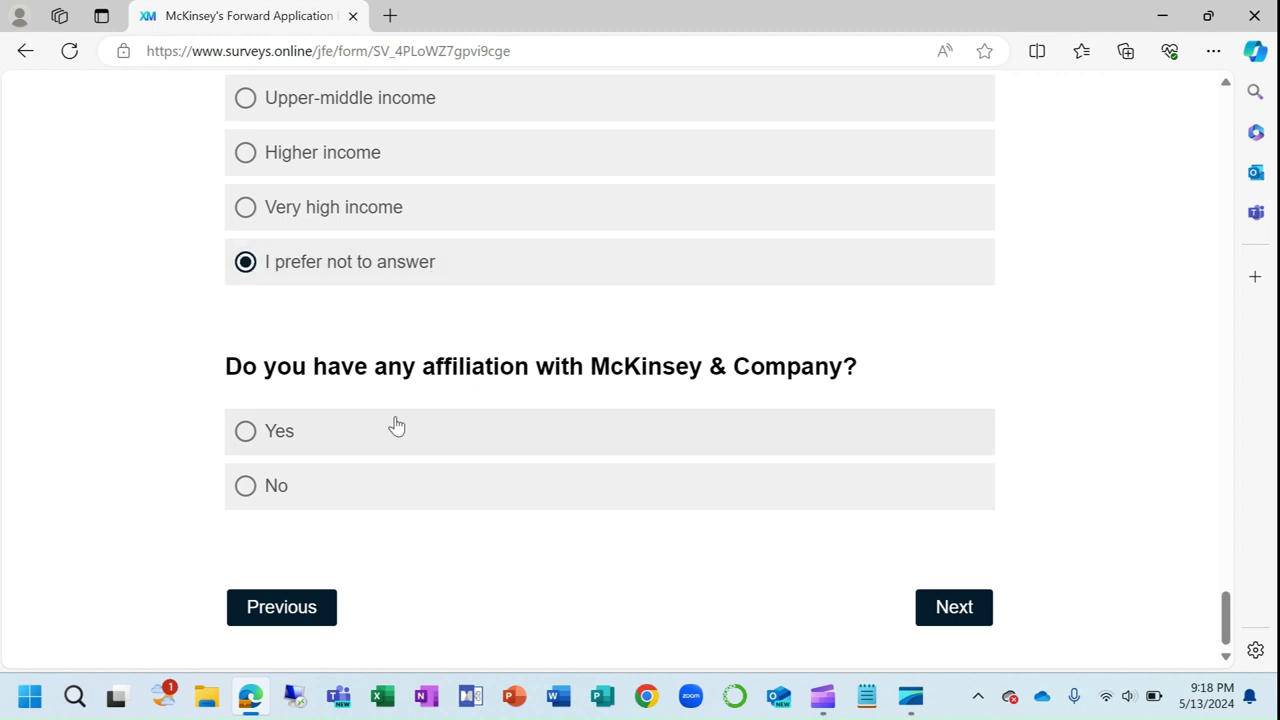
{"action": "left_click", "coordinate": [349, 488]}
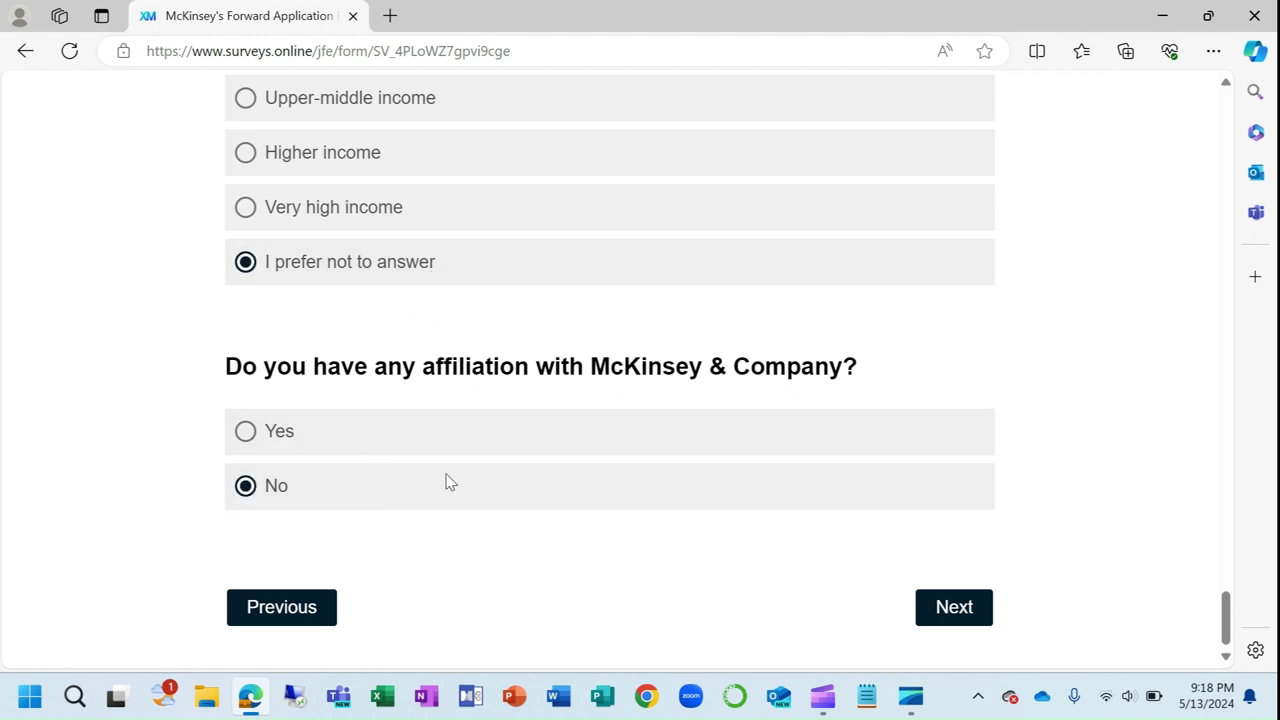
Step: Select Social media as how the program was found, leaving the referral code blank
{"action": "left_click", "coordinate": [955, 607]}
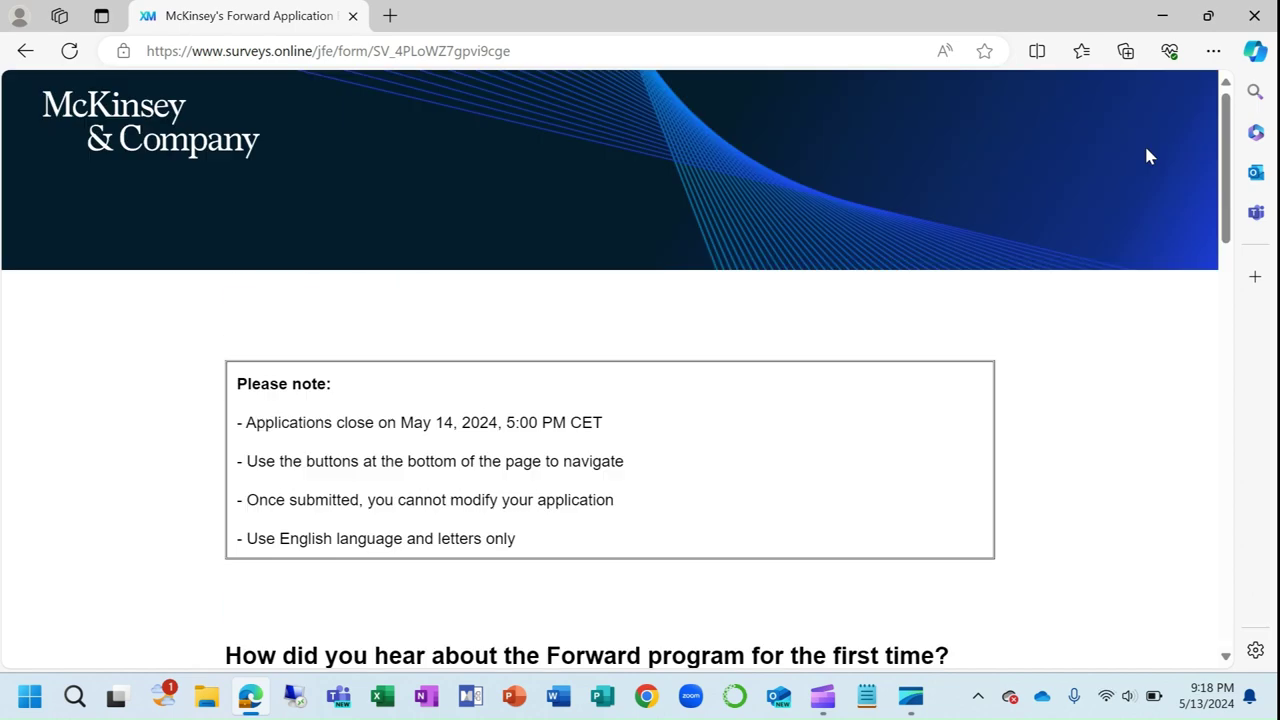
{"action": "left_click_drag", "start_coordinate": [1228, 174], "coordinate": [1259, 313]}
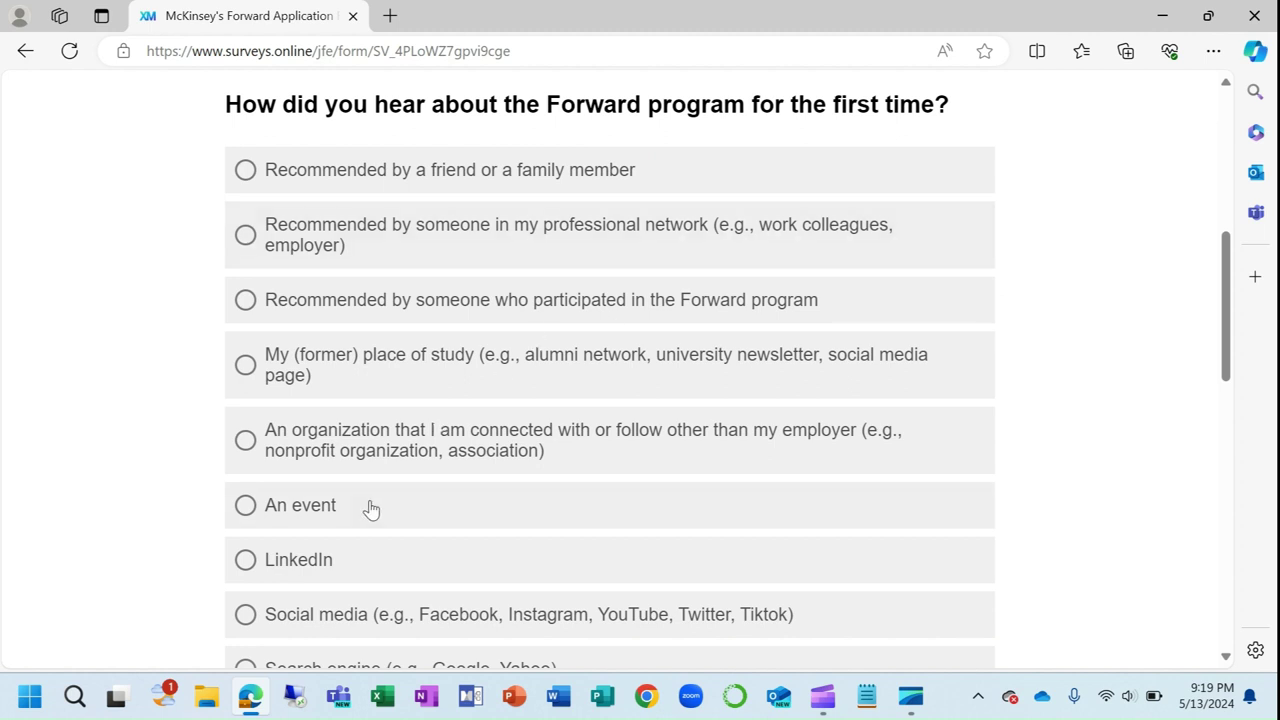
{"action": "left_click", "coordinate": [243, 613]}
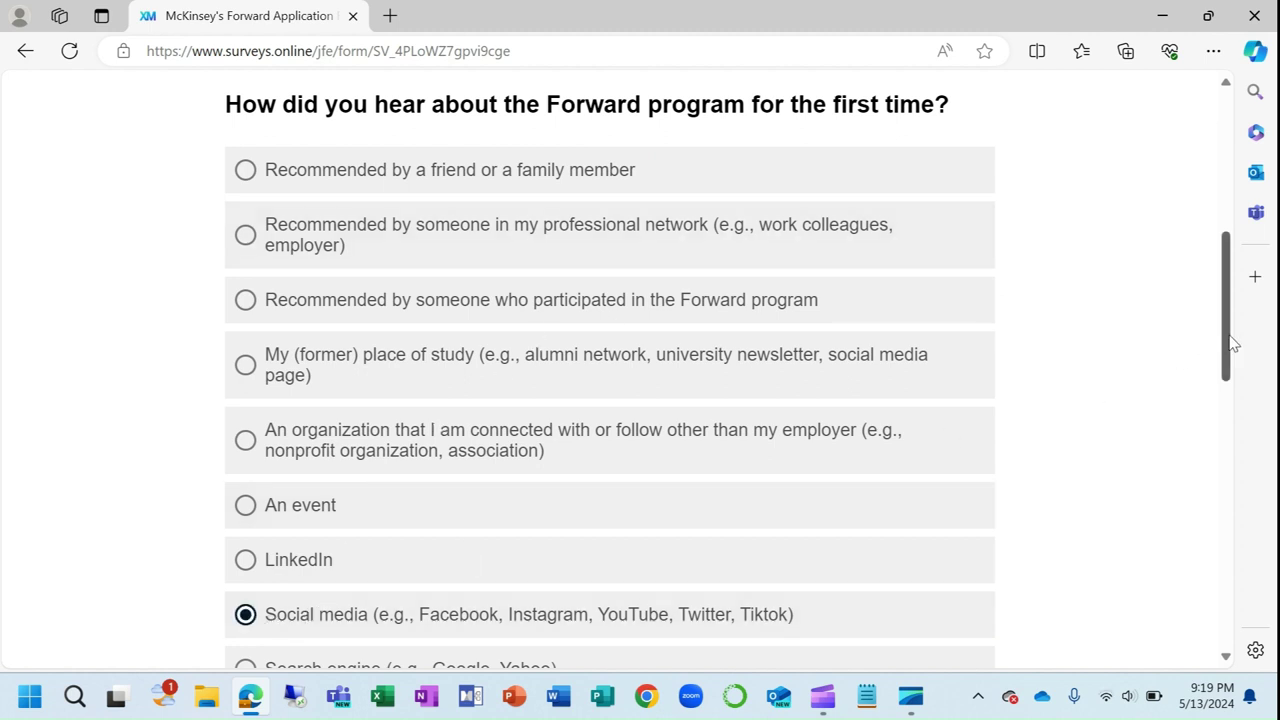
{"action": "left_click_drag", "start_coordinate": [1232, 343], "coordinate": [1247, 496]}
{"action": "left_click", "coordinate": [741, 465]}
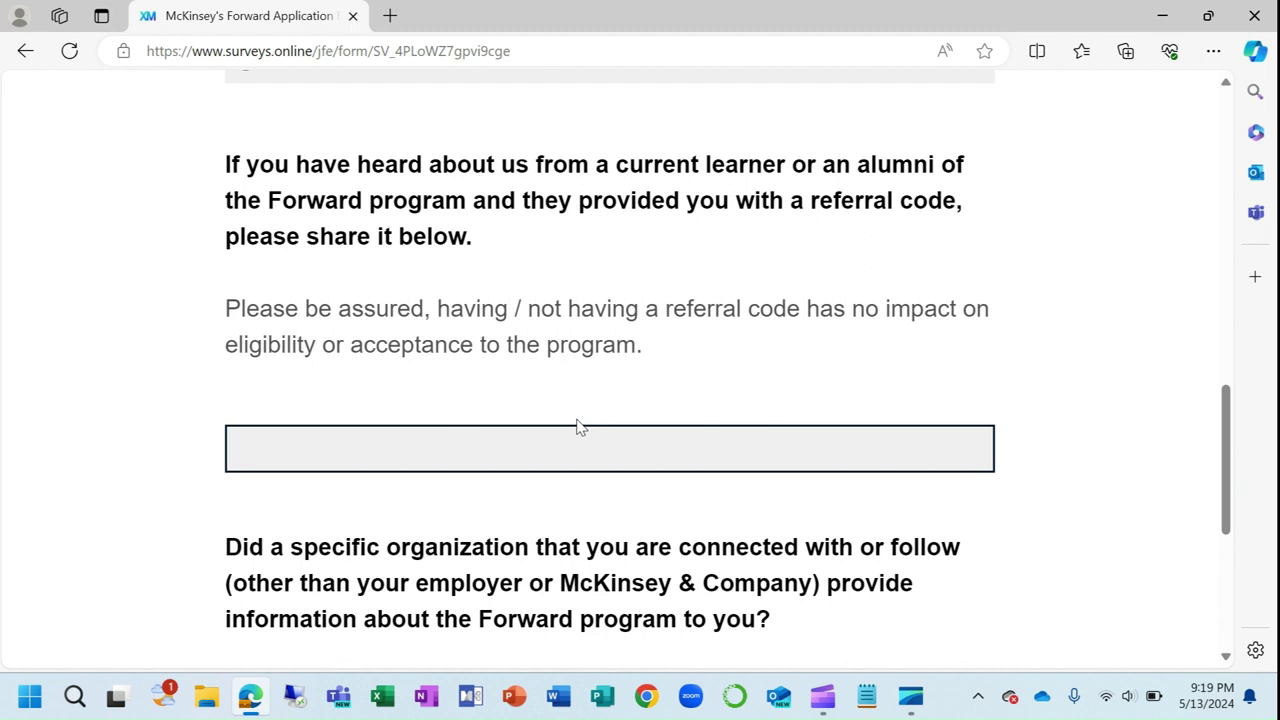
{"action": "left_click", "coordinate": [794, 452]}
Step: Answer No to the organization referral question and submit the page
{"action": "left_click_drag", "start_coordinate": [1235, 445], "coordinate": [1257, 545]}
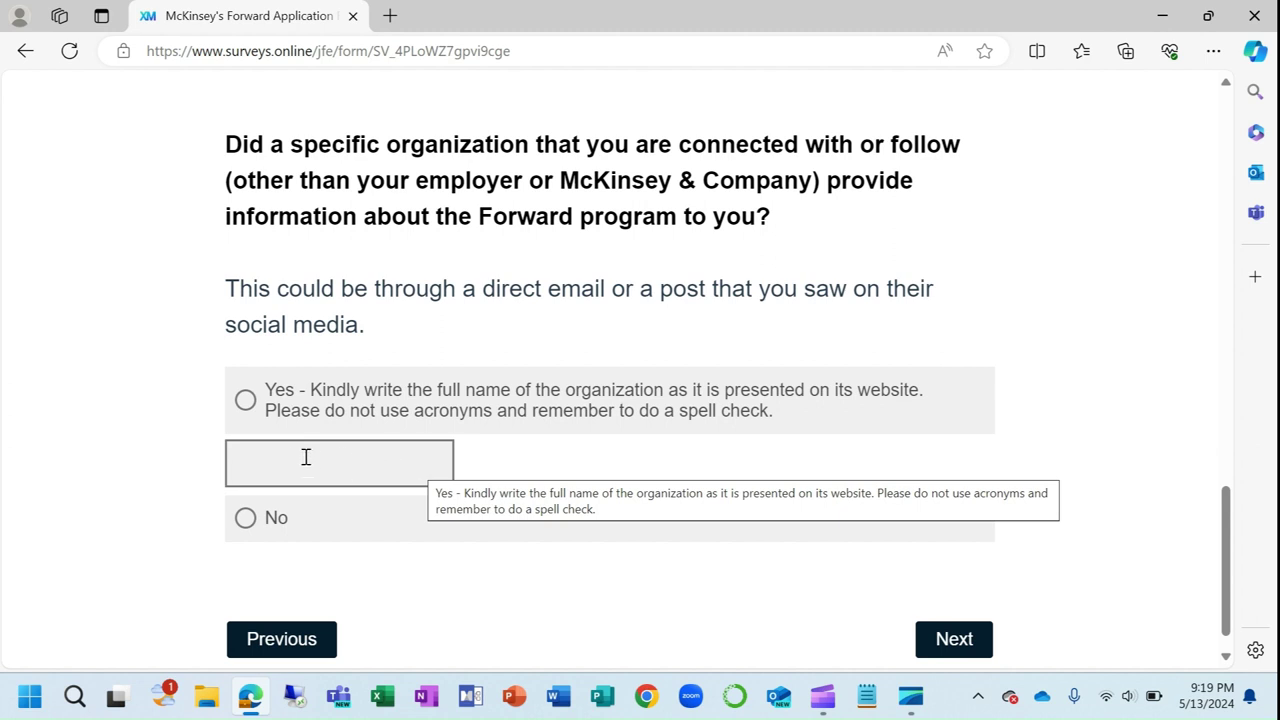
{"action": "left_click", "coordinate": [257, 417]}
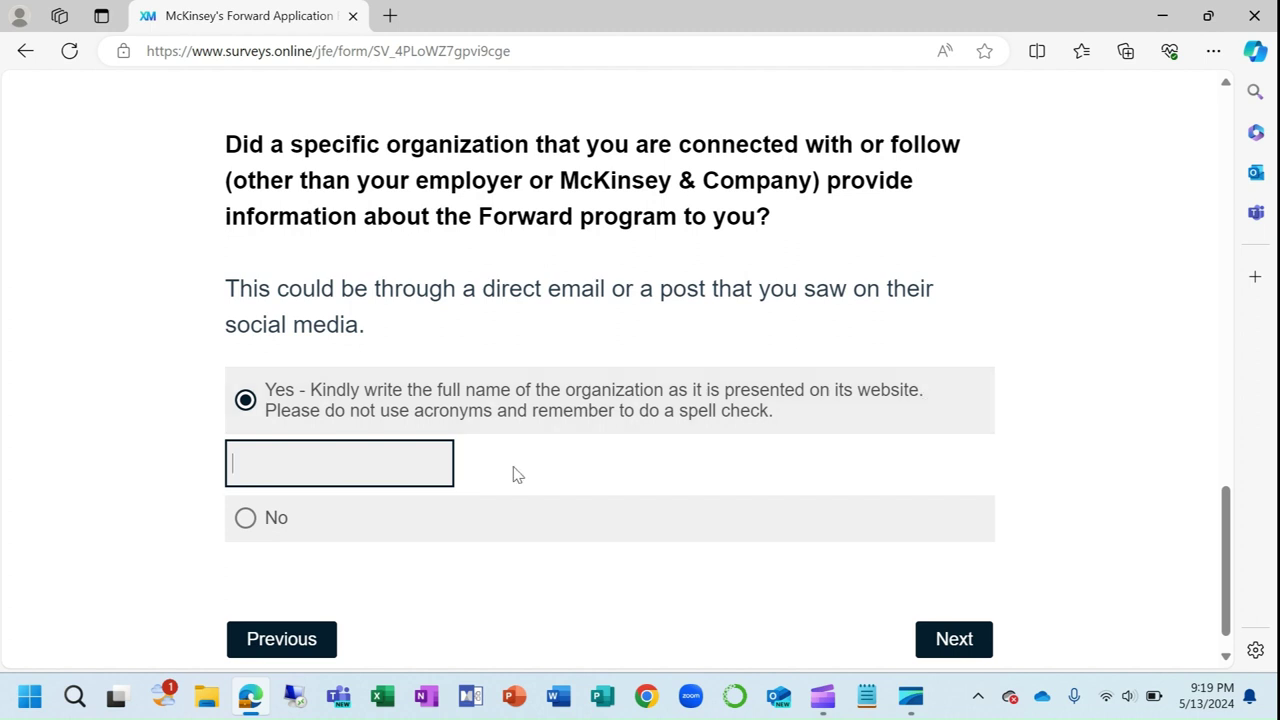
{"action": "left_click", "coordinate": [274, 528]}
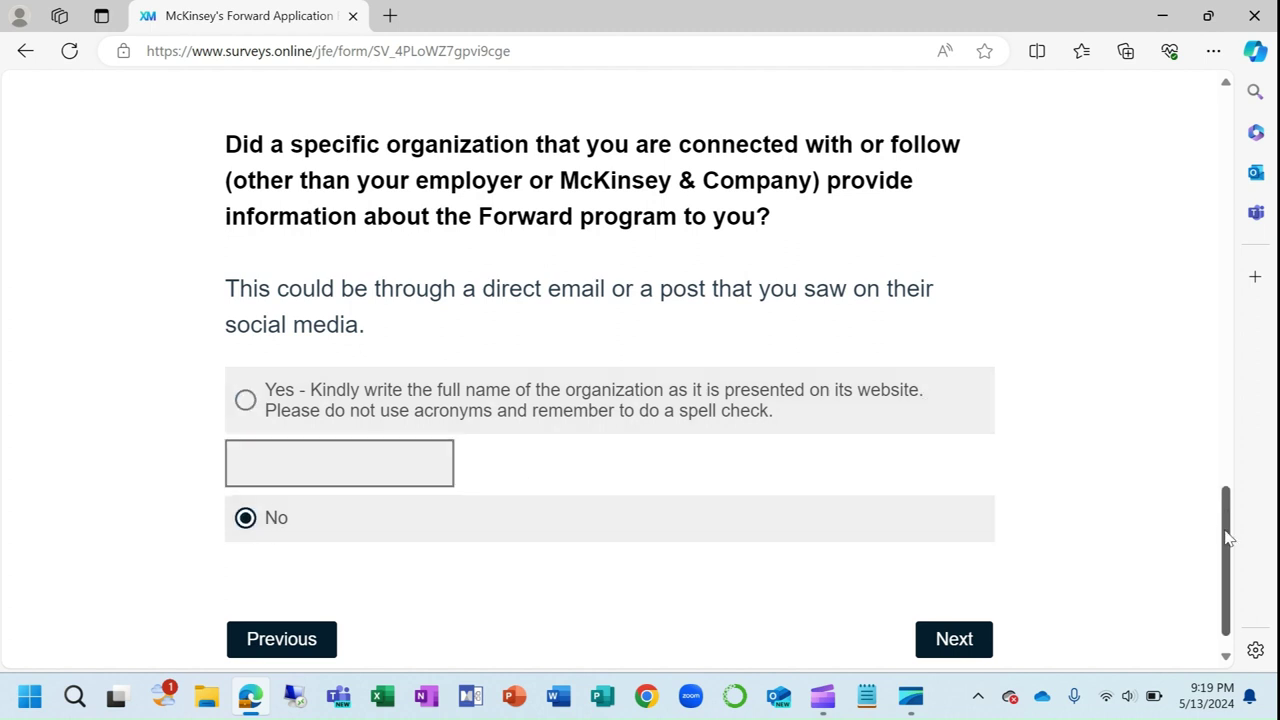
{"action": "scroll", "coordinate": [1229, 538], "scroll_direction": "down", "scroll_amount": 1}
{"action": "left_click", "coordinate": [970, 612]}
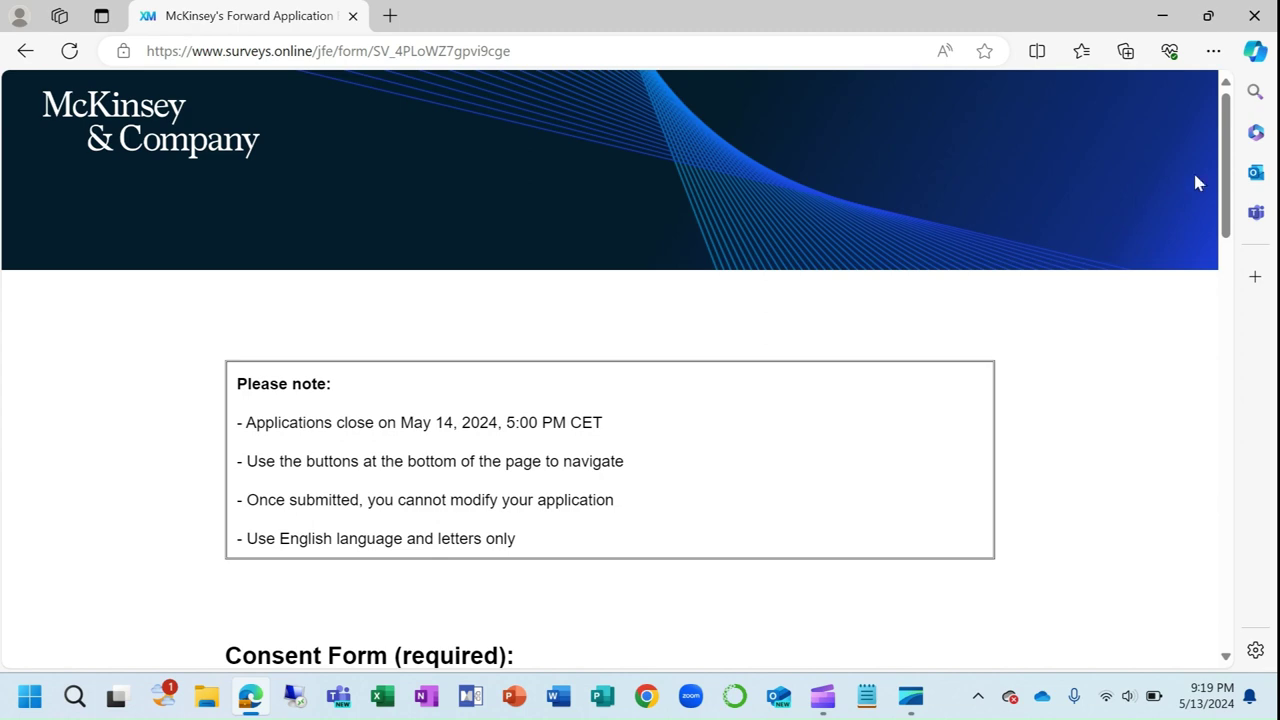
Step: Accept the data processing, free non-employment, content ownership and participation revocation acknowledgements
{"action": "left_click_drag", "start_coordinate": [1227, 208], "coordinate": [1249, 374]}
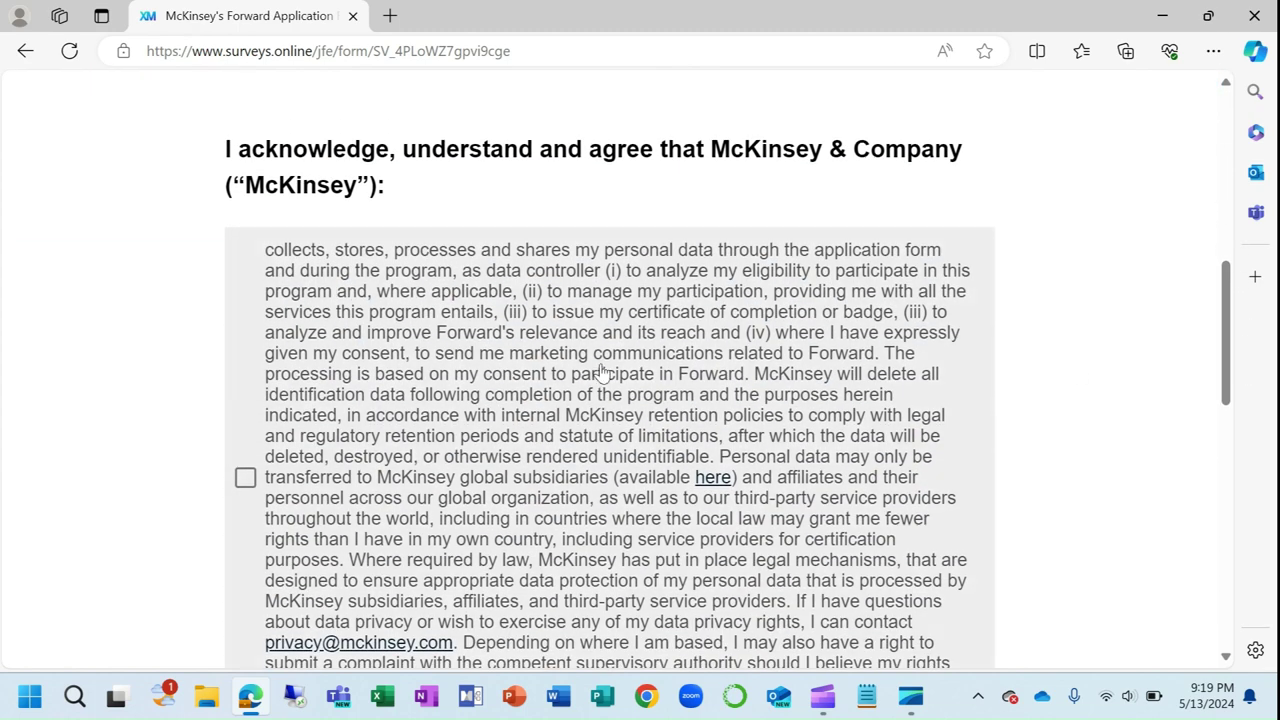
{"action": "left_click", "coordinate": [245, 481]}
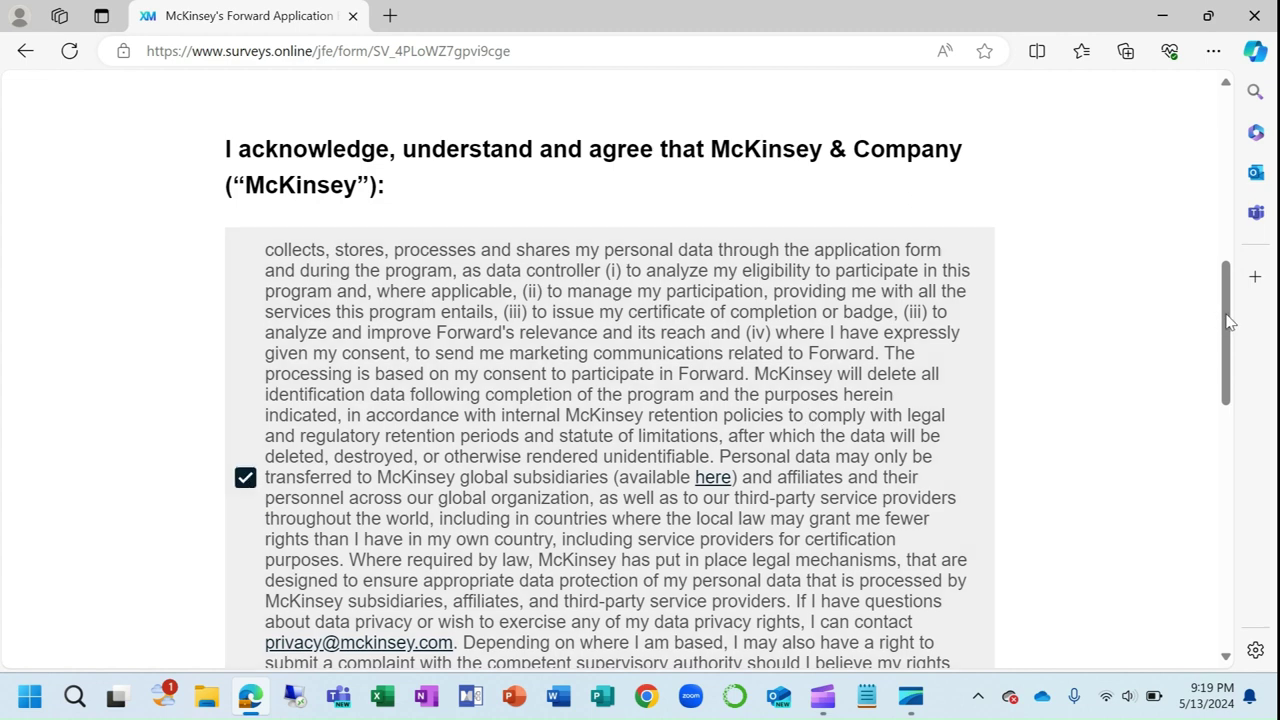
{"action": "left_click_drag", "start_coordinate": [1230, 323], "coordinate": [1248, 464]}
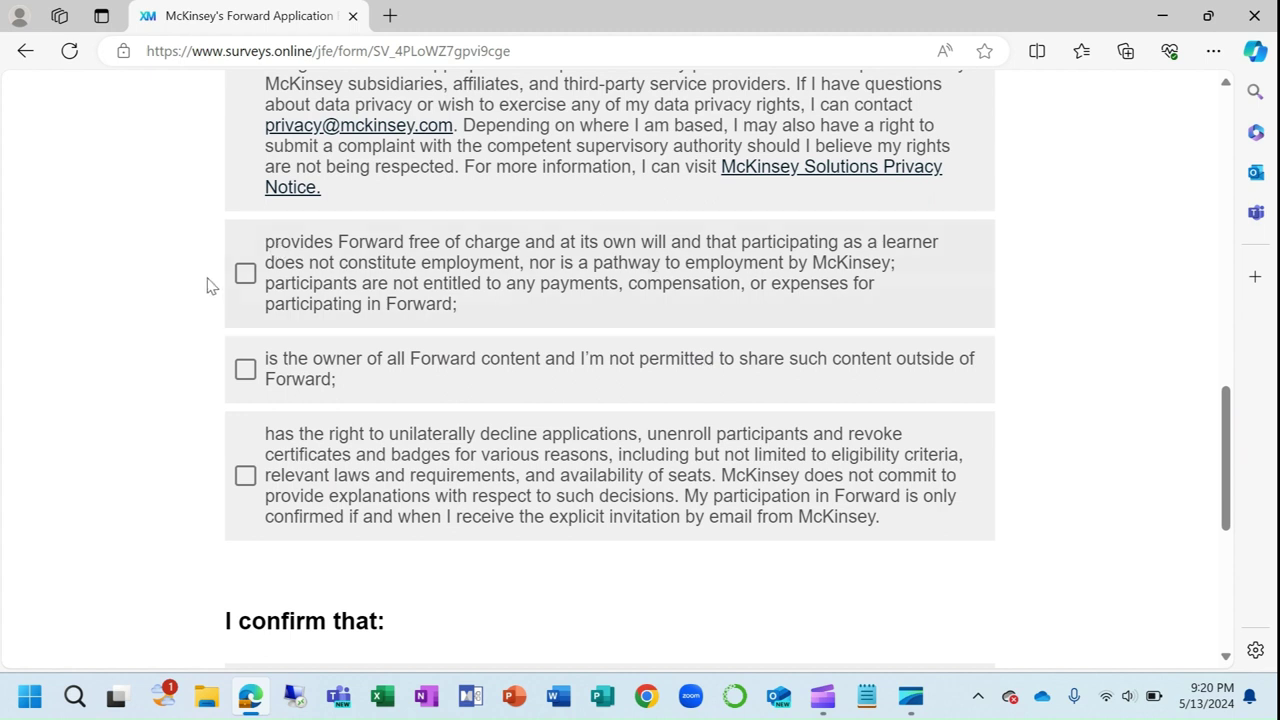
{"action": "left_click", "coordinate": [250, 276]}
{"action": "left_click", "coordinate": [248, 370]}
{"action": "left_click", "coordinate": [247, 477]}
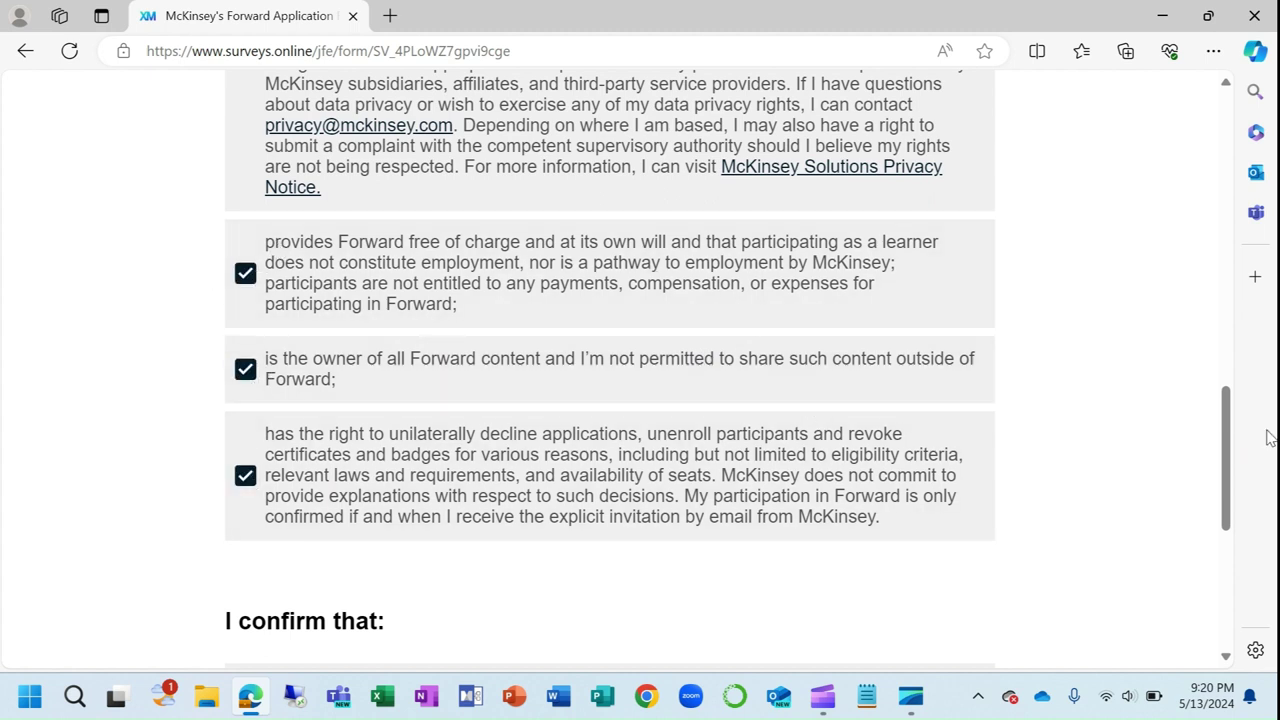
Step: Tick the sanctions, decision-making role, compliance and truthful information confirmations
{"action": "left_click_drag", "start_coordinate": [1230, 470], "coordinate": [1238, 594]}
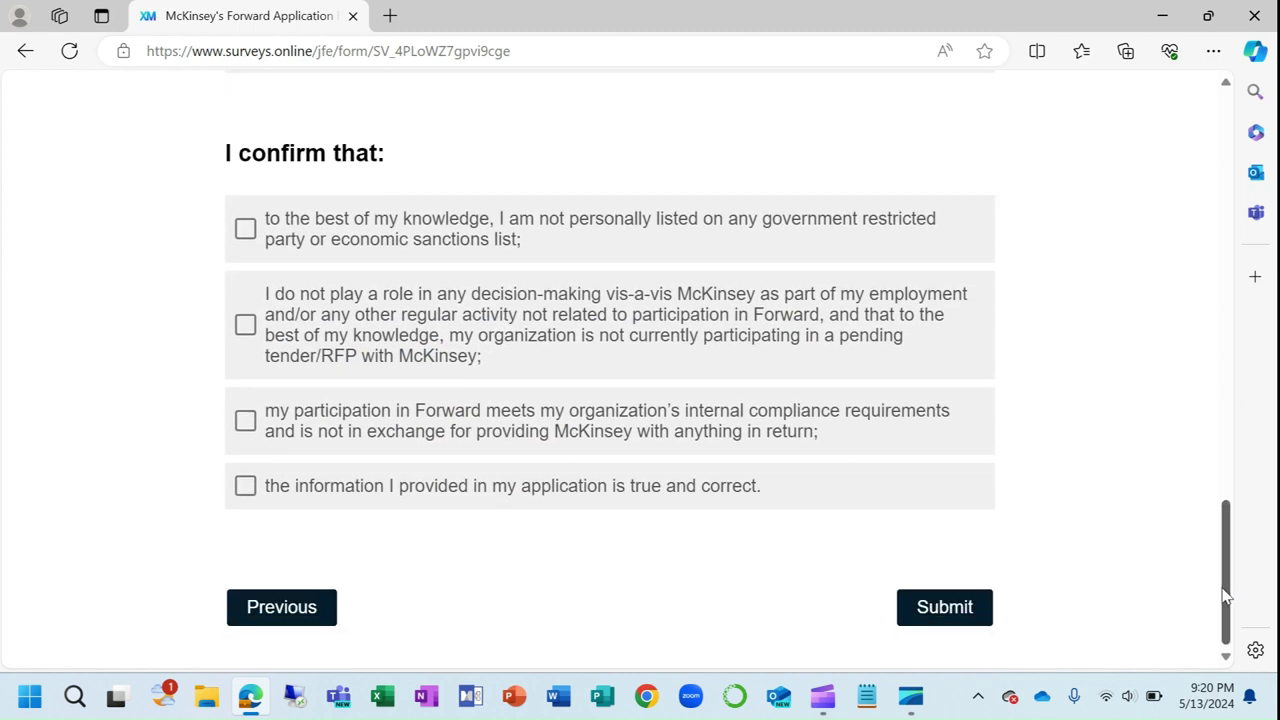
{"action": "left_click", "coordinate": [247, 234]}
{"action": "left_click", "coordinate": [247, 327]}
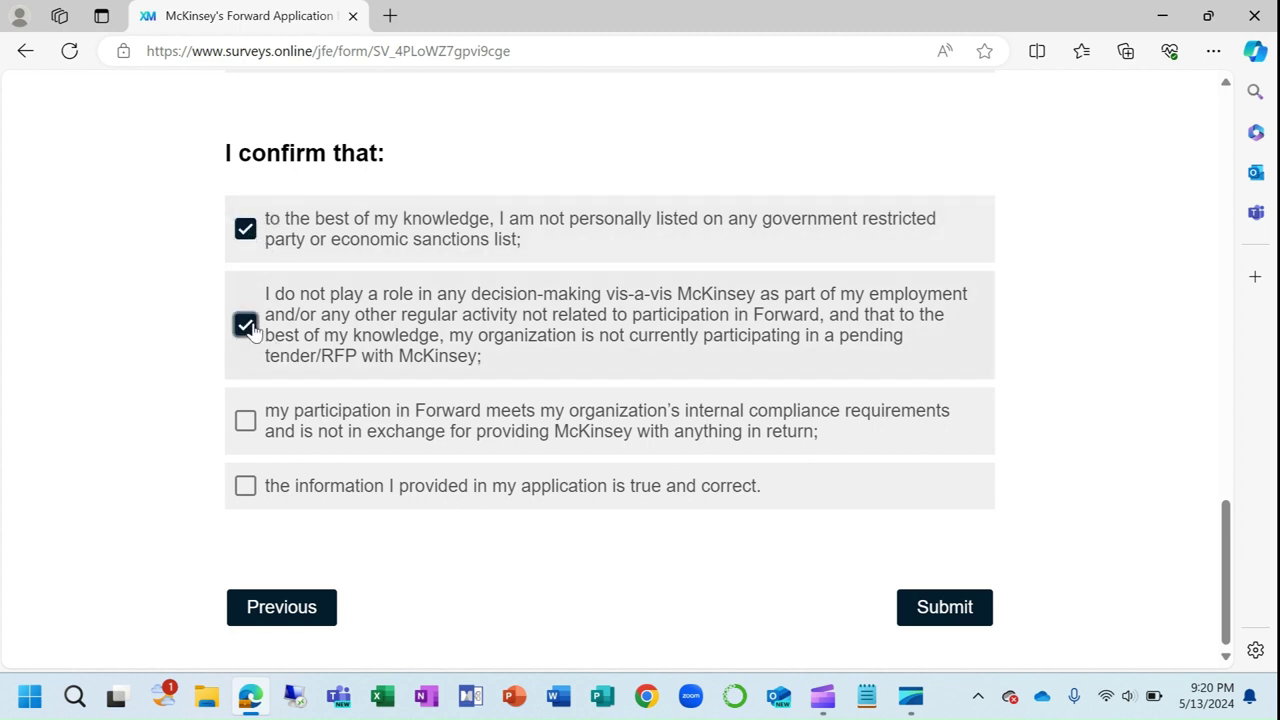
{"action": "left_click", "coordinate": [243, 425]}
{"action": "left_click", "coordinate": [245, 486]}
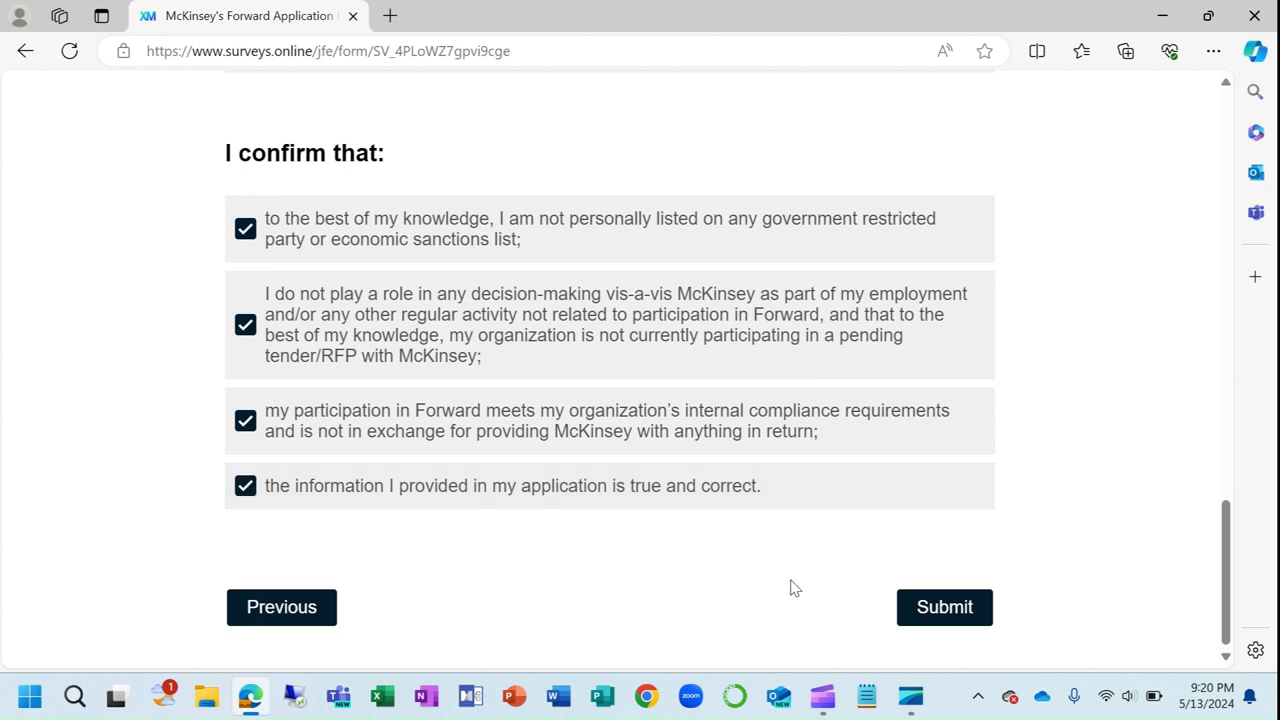
{"action": "scroll", "coordinate": [1223, 608], "scroll_direction": "up", "scroll_amount": 1}
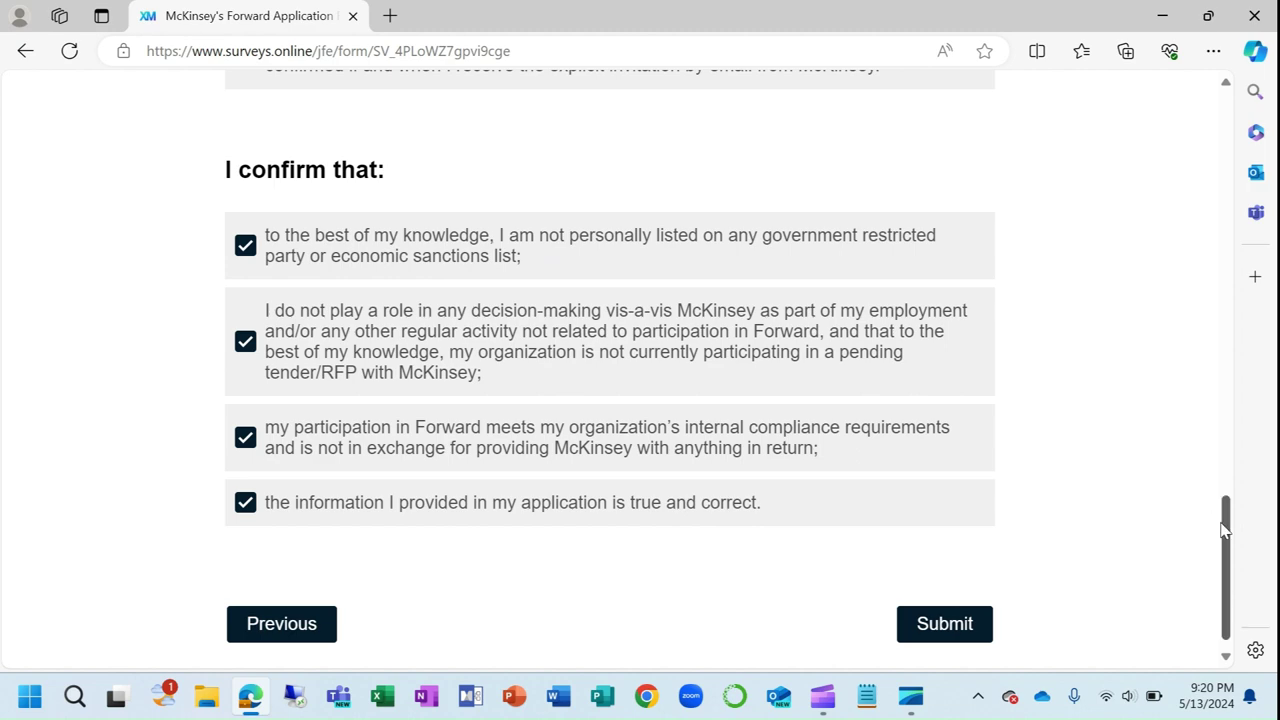
{"action": "scroll", "coordinate": [1230, 610], "scroll_direction": "up", "scroll_amount": 1}
{"action": "scroll", "coordinate": [1053, 662], "scroll_direction": "down", "scroll_amount": 1}
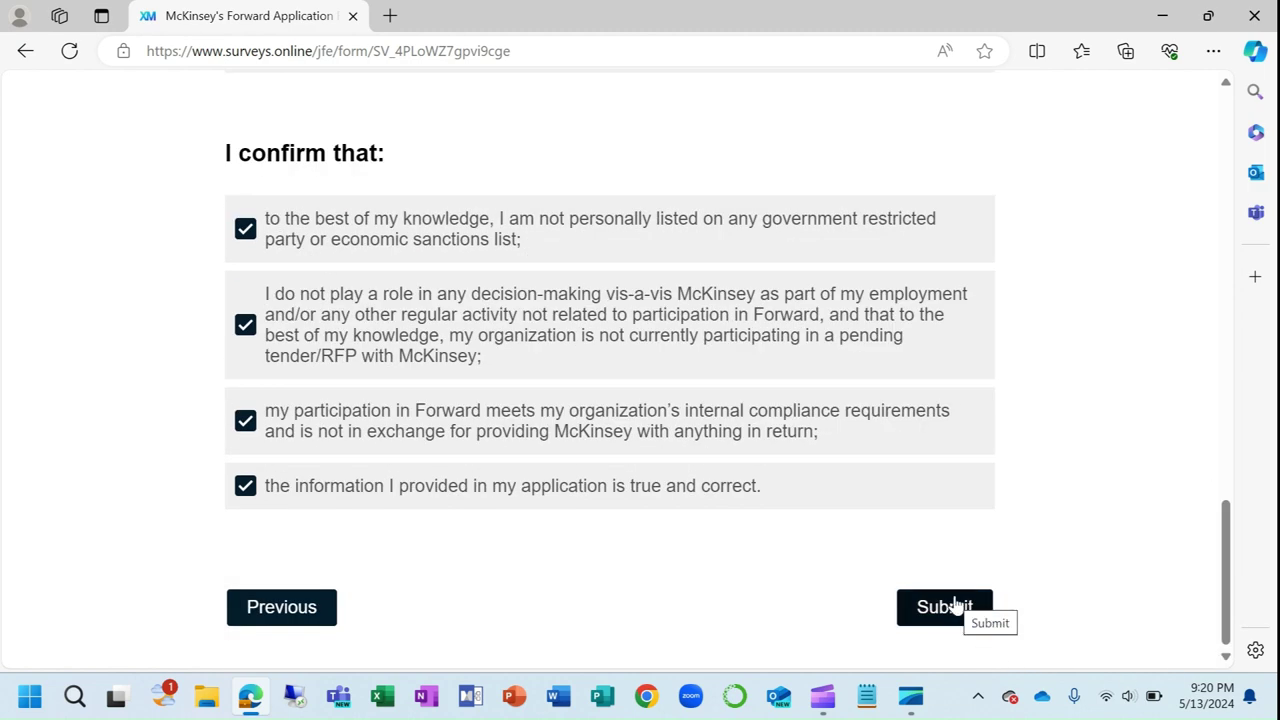